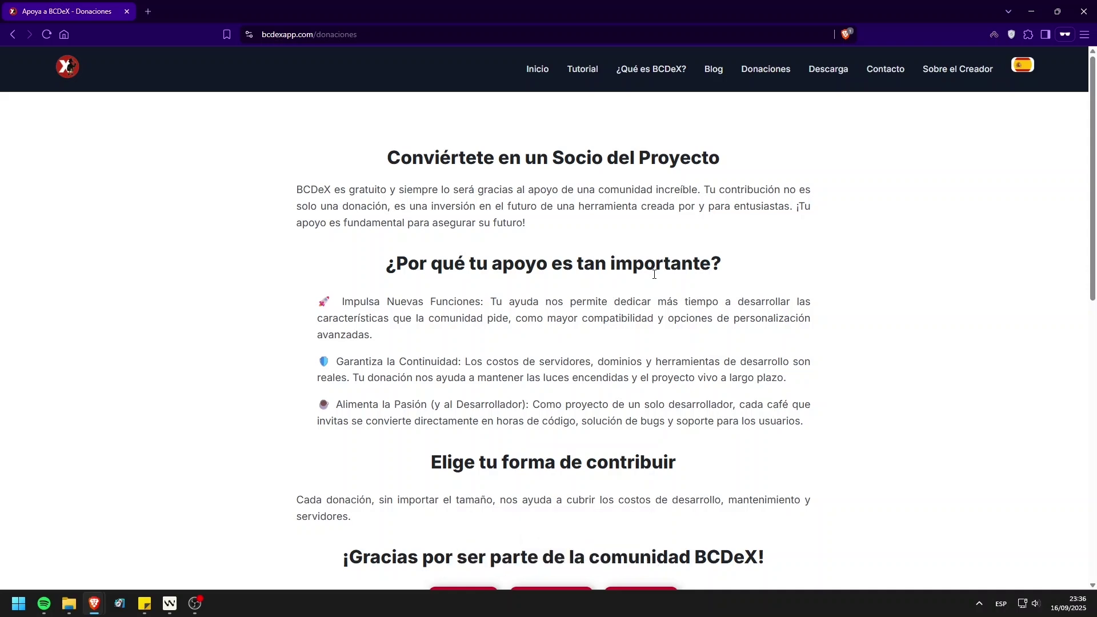
Review the contribution options and the supporters section on the BCDeX donations page
{"action": "scroll", "coordinate": [655, 274], "scroll_direction": "down", "scroll_amount": 1}
{"action": "scroll", "coordinate": [654, 279], "scroll_direction": "down", "scroll_amount": 5}
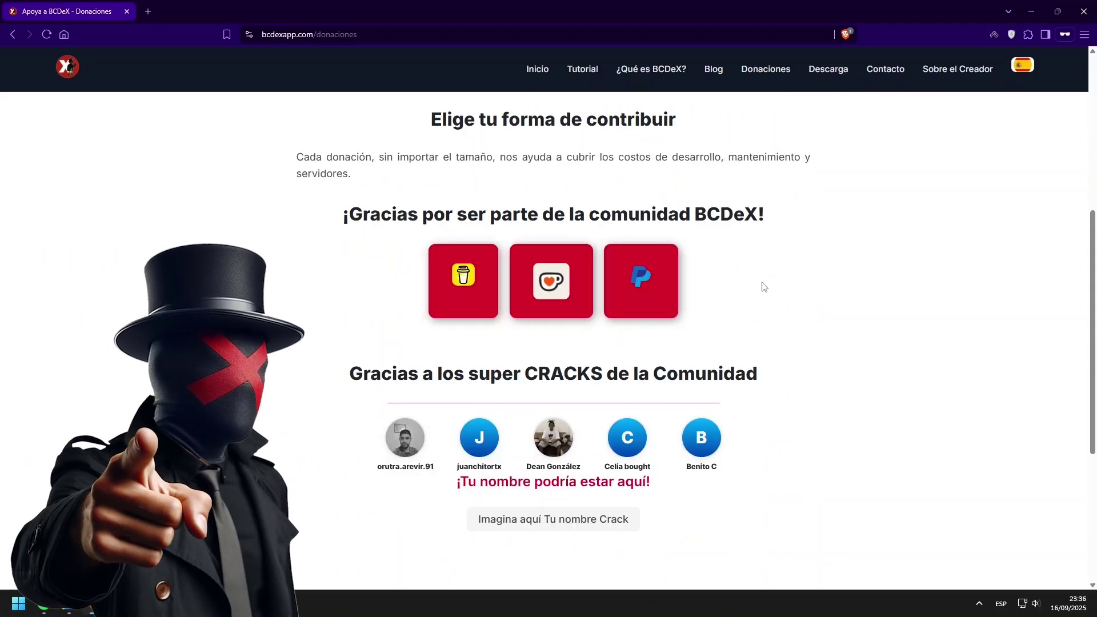
{"action": "scroll", "coordinate": [762, 287], "scroll_direction": "up", "scroll_amount": 6}
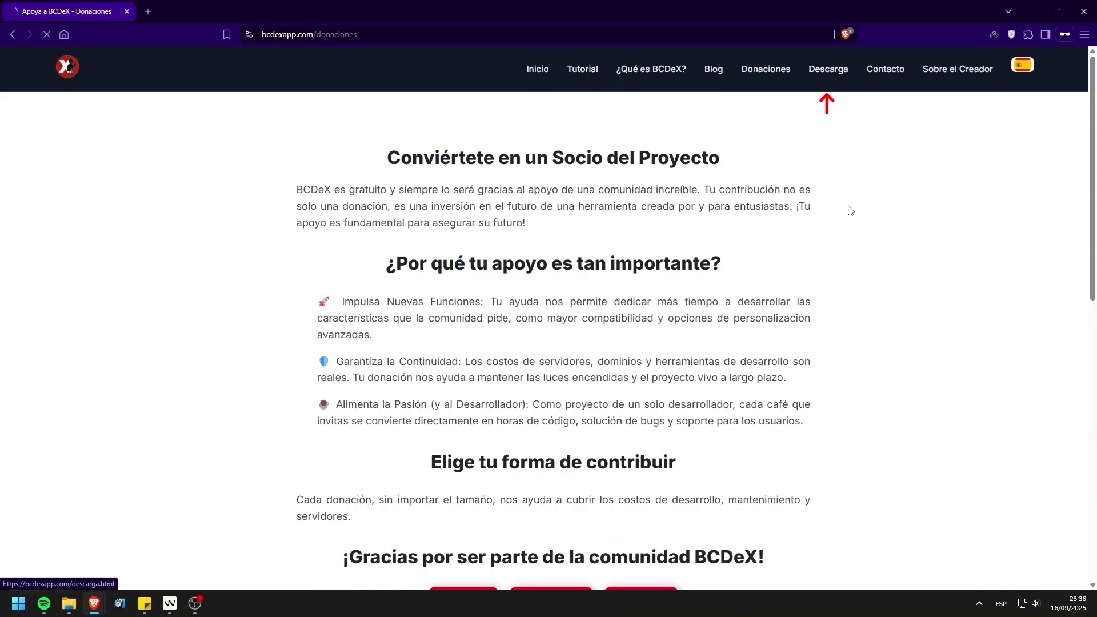
Open the BCDeX download page and review the version 2.3 and 1.3 entries and the Windows 7 compatibility package notes
{"action": "left_click", "coordinate": [836, 75]}
{"action": "scroll", "coordinate": [777, 257], "scroll_direction": "down", "scroll_amount": 5}
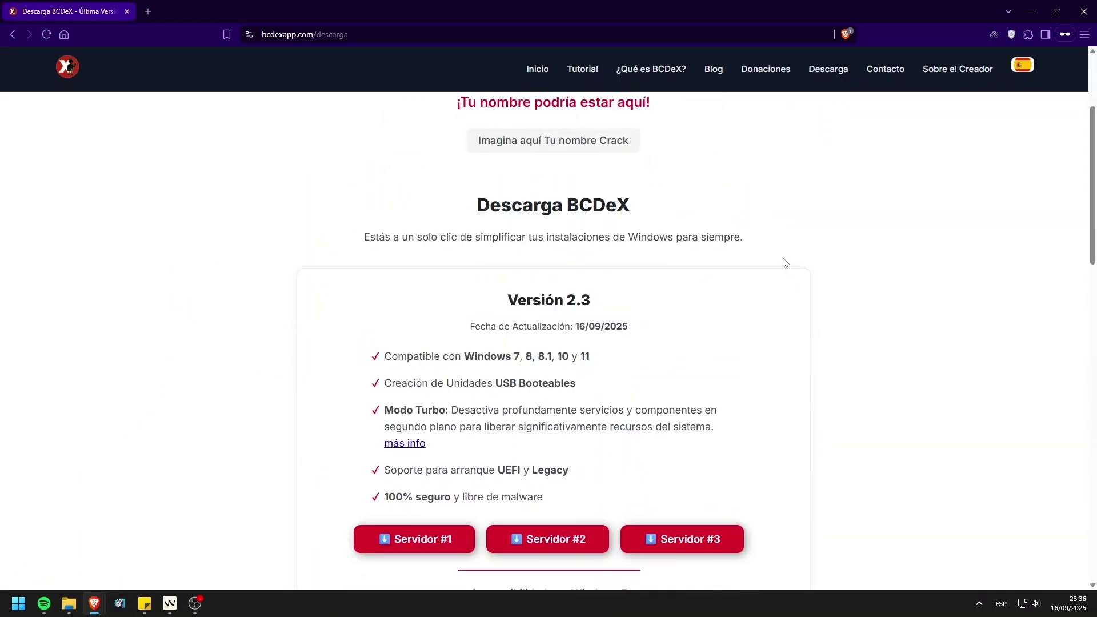
{"action": "scroll", "coordinate": [798, 318], "scroll_direction": "down", "scroll_amount": 10}
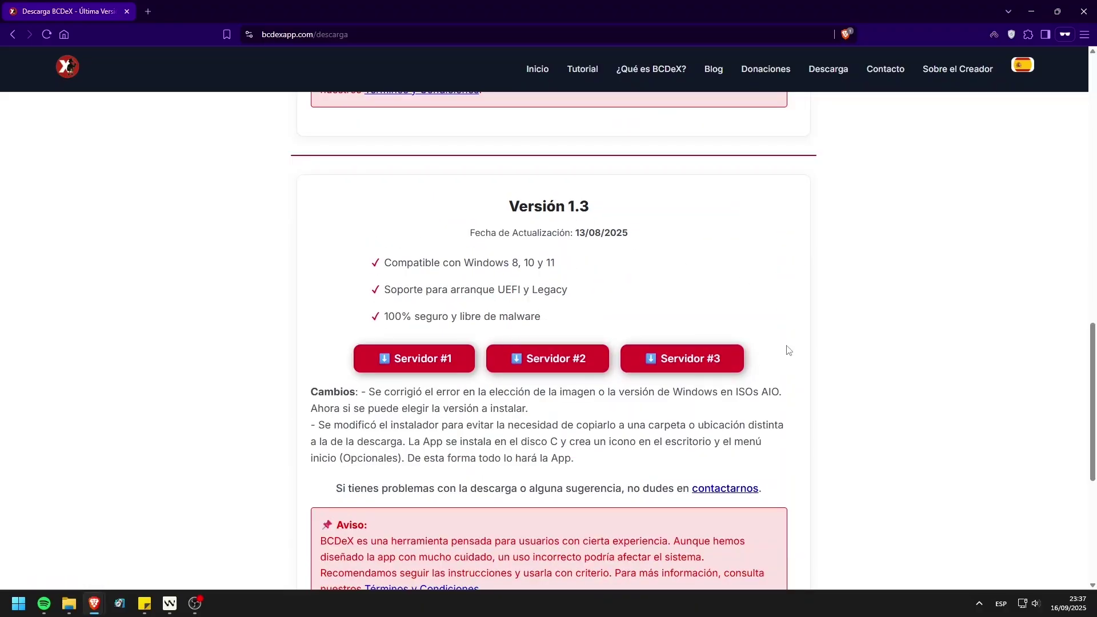
{"action": "scroll", "coordinate": [824, 324], "scroll_direction": "down", "scroll_amount": 2}
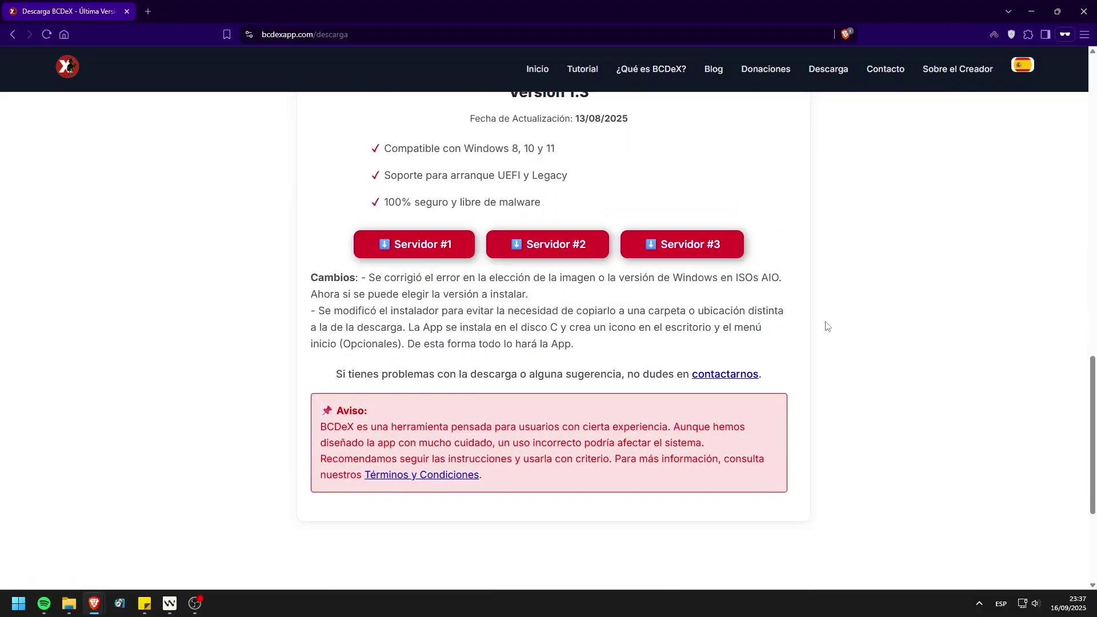
{"action": "scroll", "coordinate": [834, 327], "scroll_direction": "up", "scroll_amount": 10}
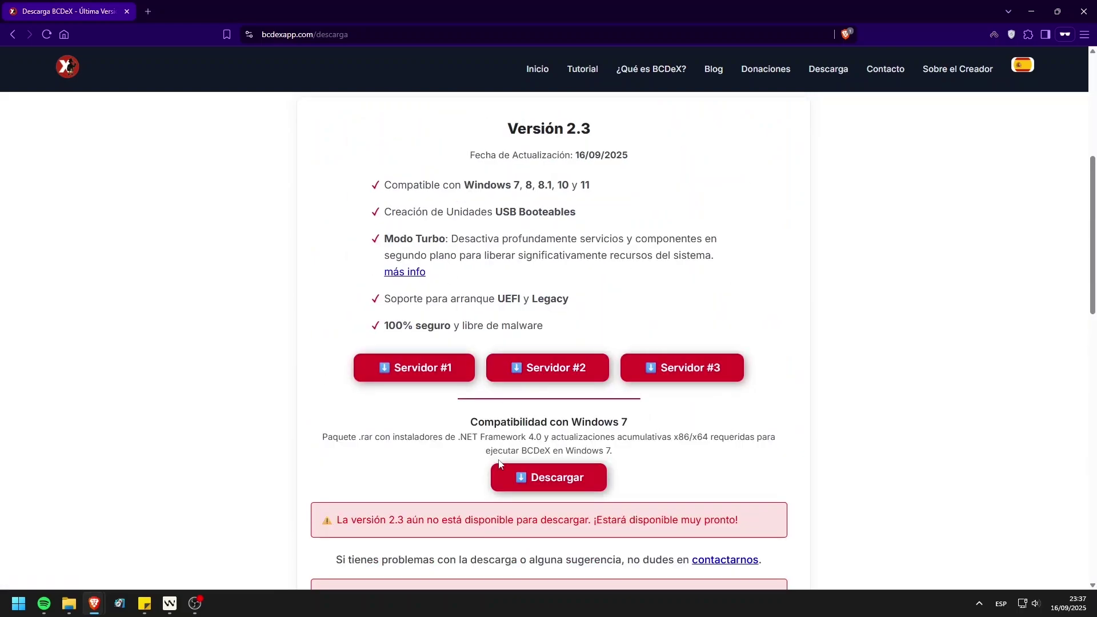
{"action": "left_click_drag", "start_coordinate": [465, 424], "coordinate": [611, 452]}
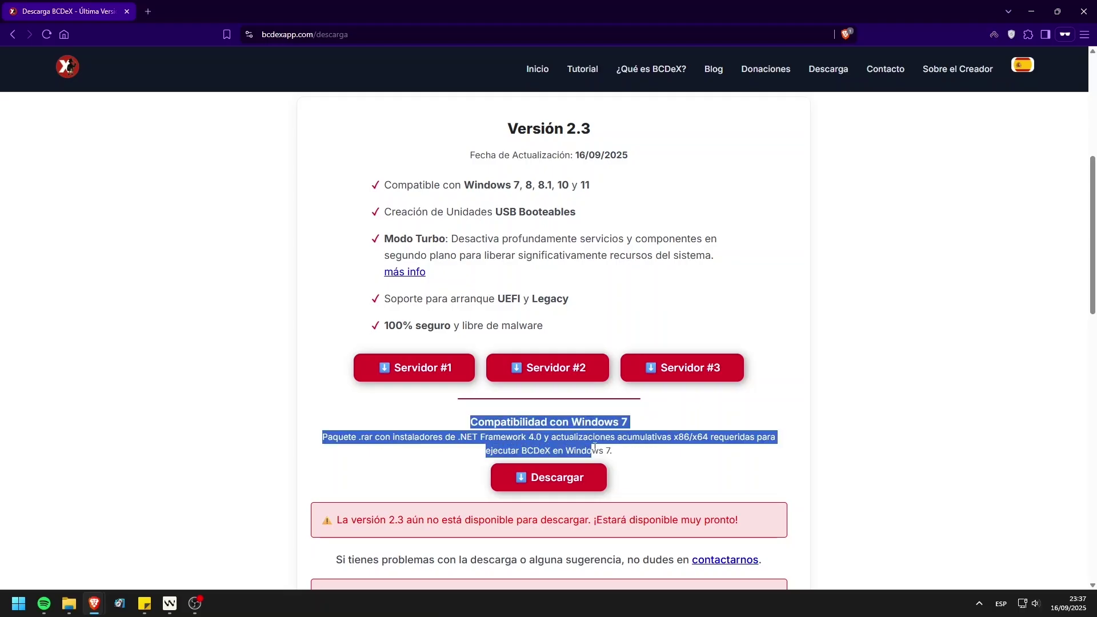
{"action": "left_click", "coordinate": [657, 451]}
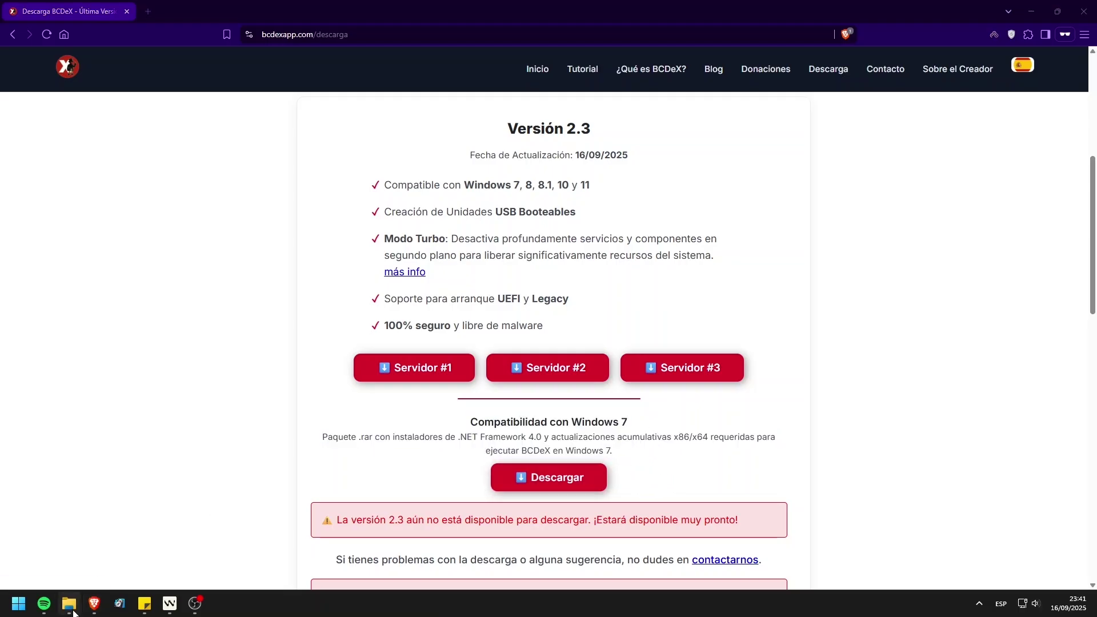
Switch to File Explorer and inspect the x64 and x86 update packages in the BCDeX - Libs Win 7 folder
{"action": "left_click", "coordinate": [70, 610]}
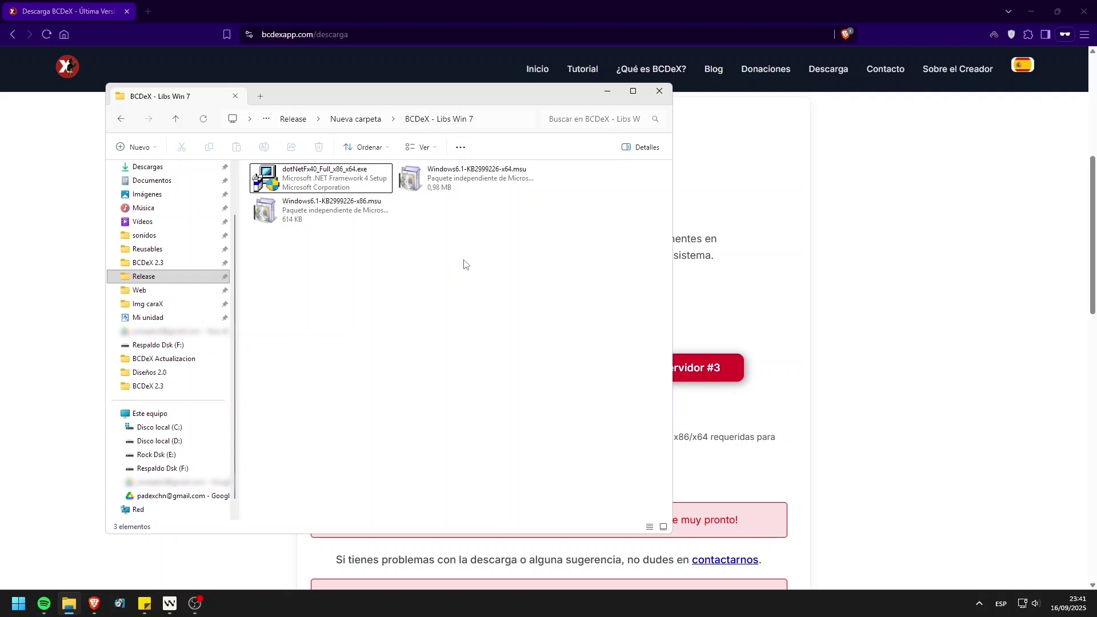
{"action": "left_click", "coordinate": [469, 178]}
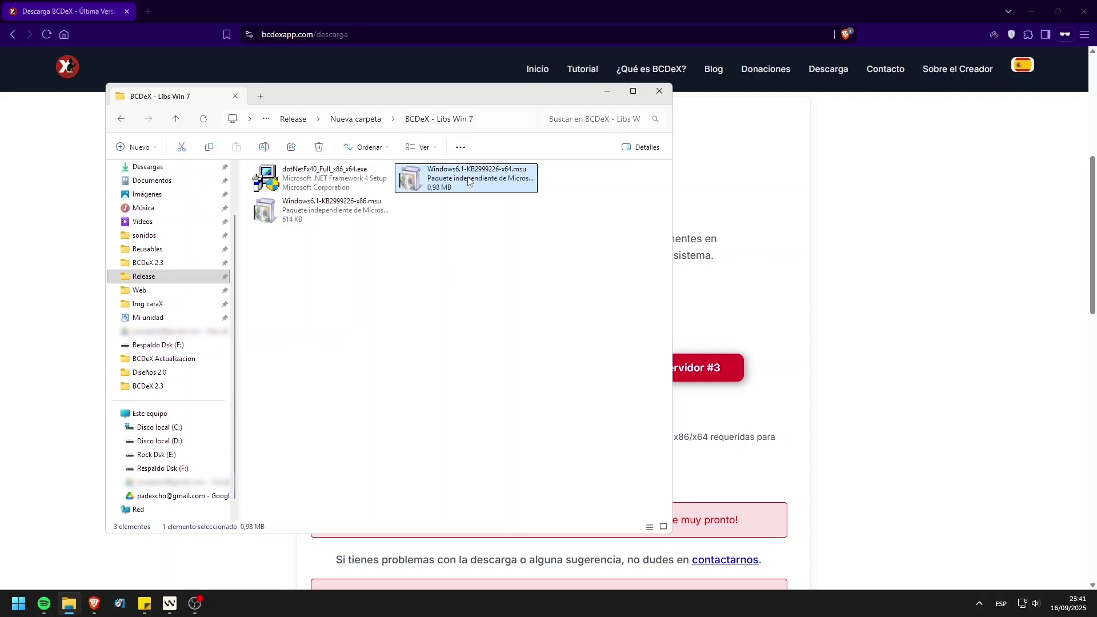
{"action": "left_click", "coordinate": [360, 213]}
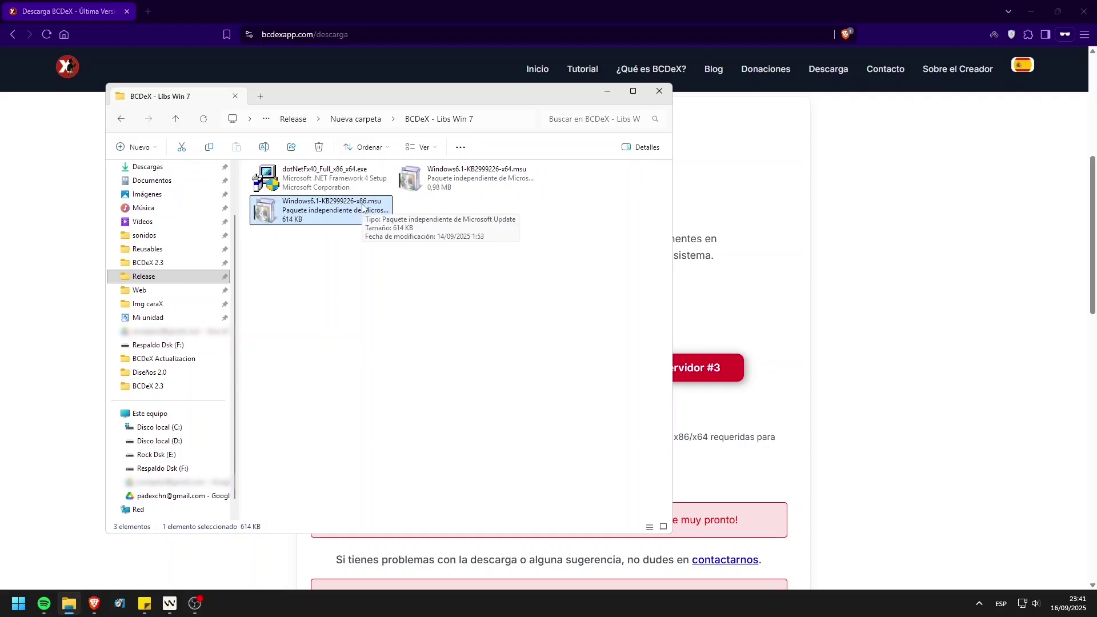
{"action": "key", "text": "Up"}
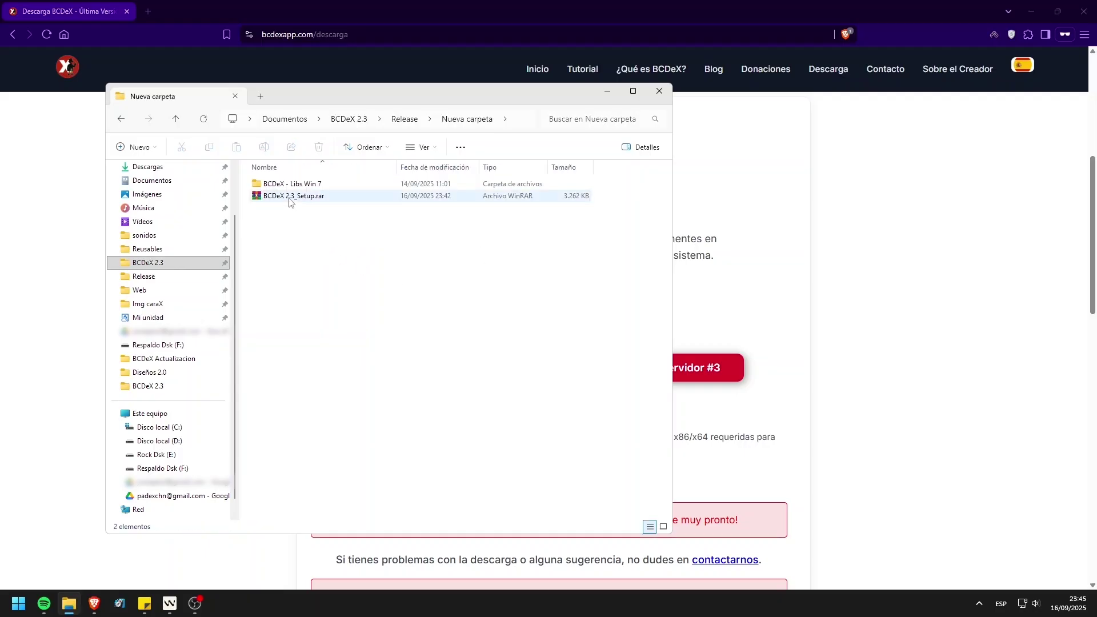
Extract BCDeX 2.3_Setup.rar in its current folder and select the setup executable inside the extracted BCDeX 2.3_Setup folder
{"action": "left_click", "coordinate": [290, 200]}
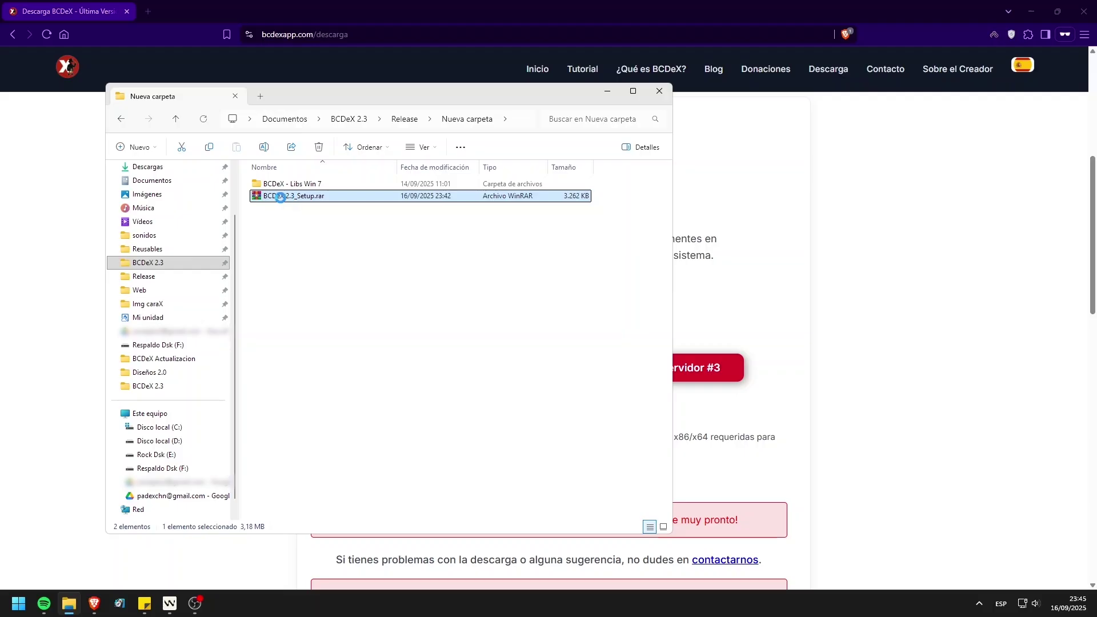
{"action": "right_click", "coordinate": [289, 199]}
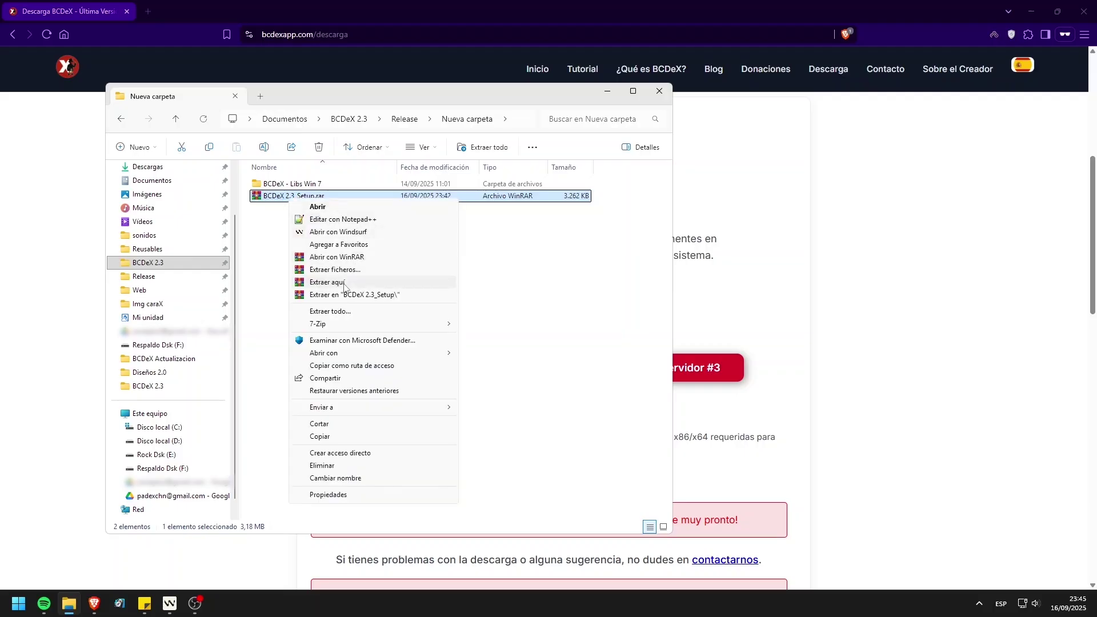
{"action": "left_click", "coordinate": [372, 280]}
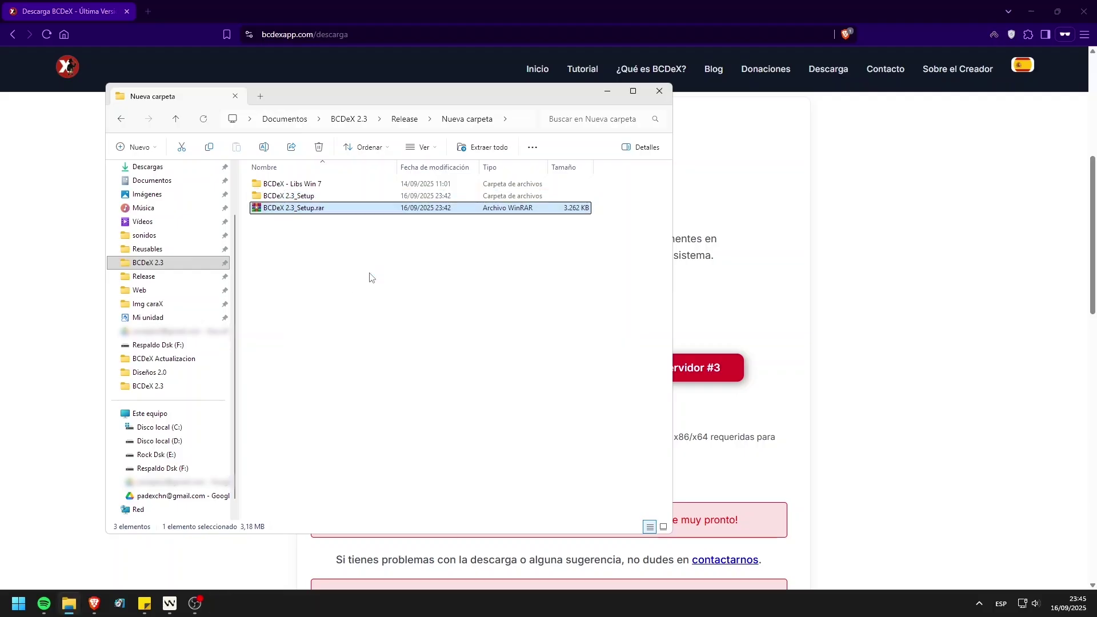
{"action": "double_click", "coordinate": [290, 195]}
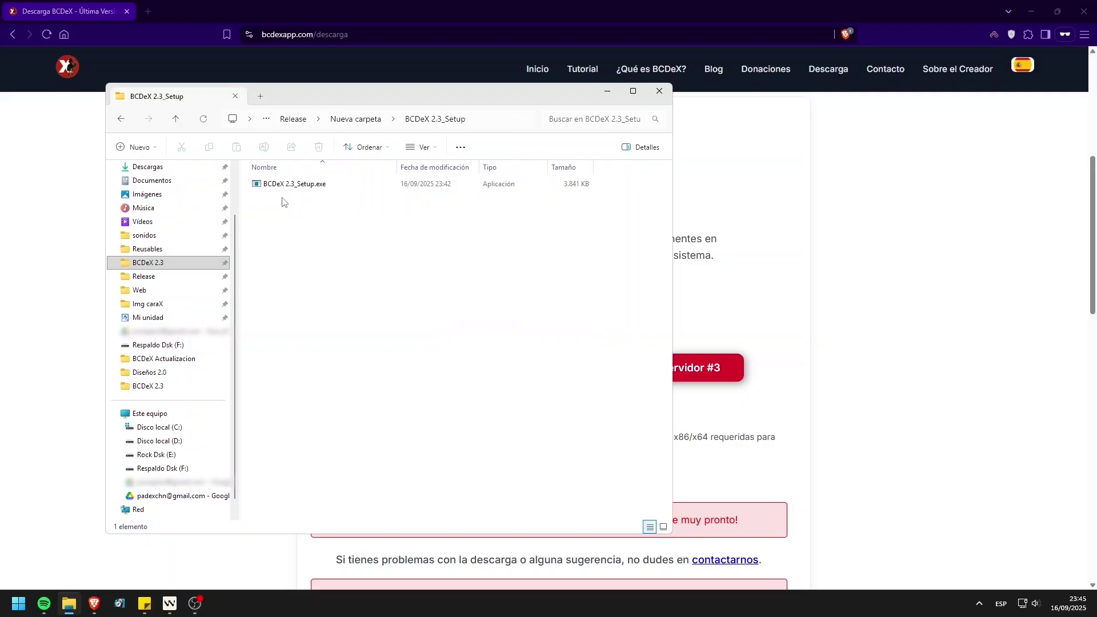
{"action": "left_click", "coordinate": [282, 185]}
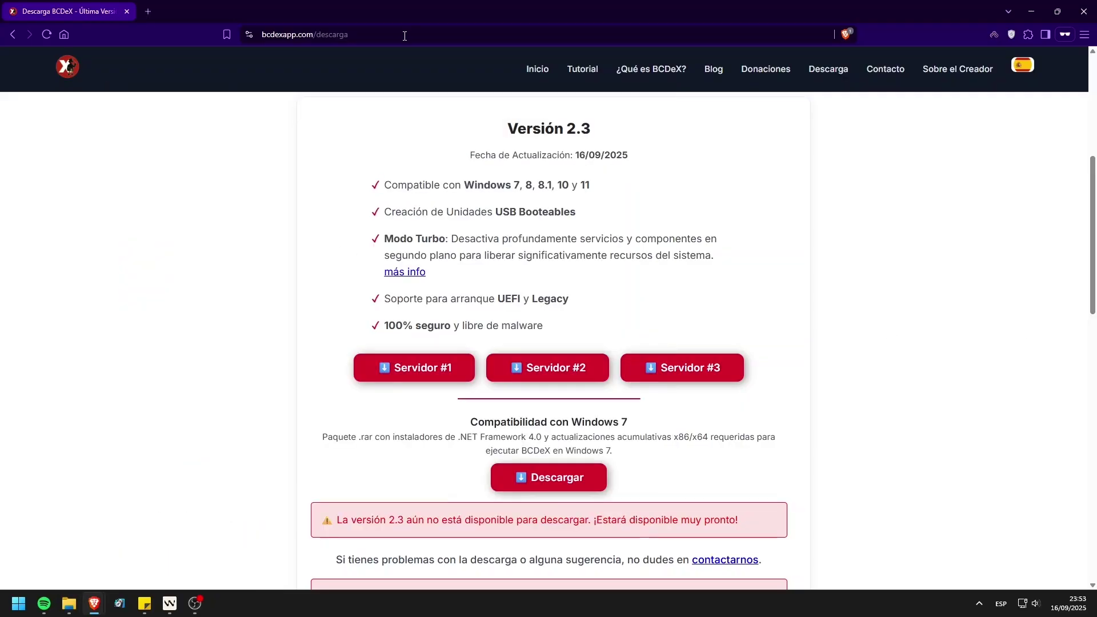
Switch to the Brave browser, search for virustotal and open the VirusTotal home page
{"action": "left_click", "coordinate": [404, 34]}
{"action": "type", "text": "virustotal"}
{"action": "key", "text": "Return"}
{"action": "left_click", "coordinate": [177, 172]}
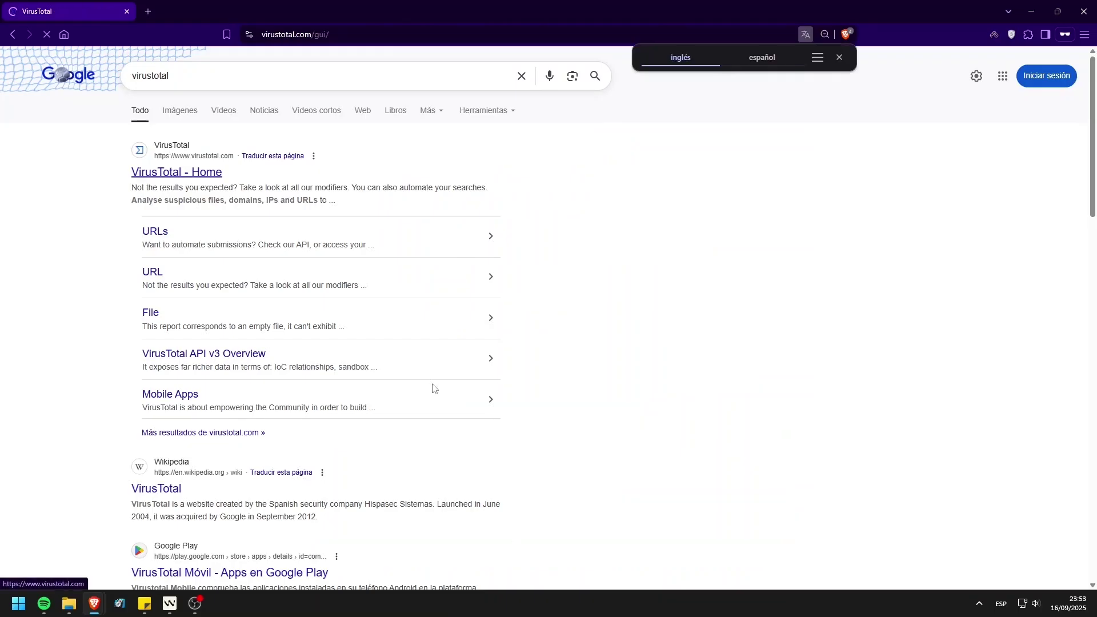
Scan BCDeX 2.3_Setup.exe on VirusTotal and examine the vendor entries that flag it
{"action": "left_click", "coordinate": [542, 365]}
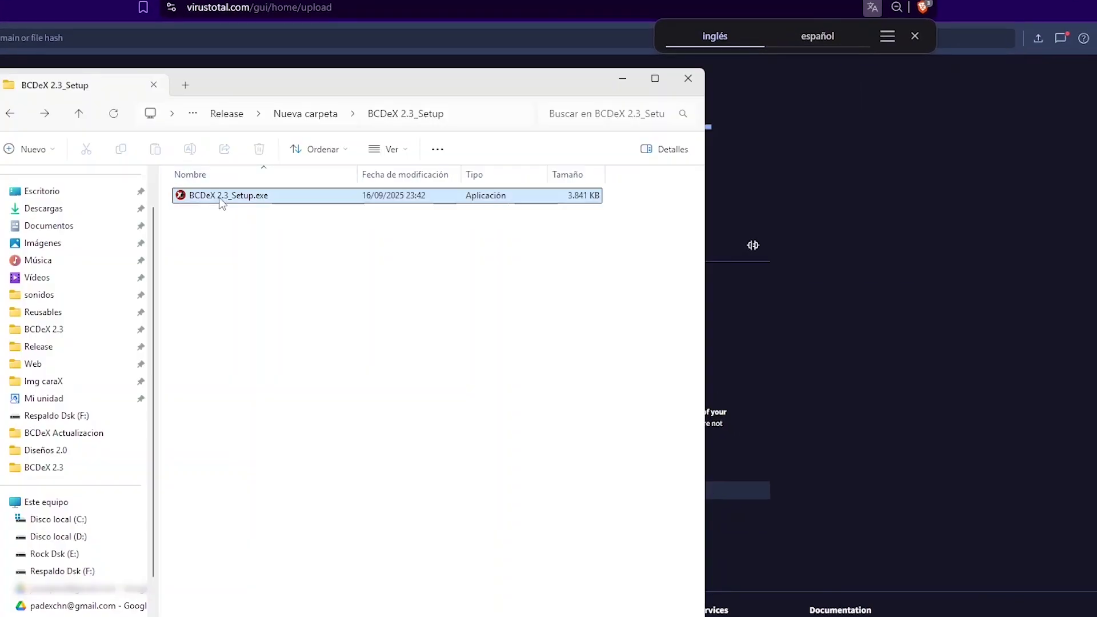
{"action": "double_click", "coordinate": [223, 196]}
{"action": "left_click", "coordinate": [566, 375]}
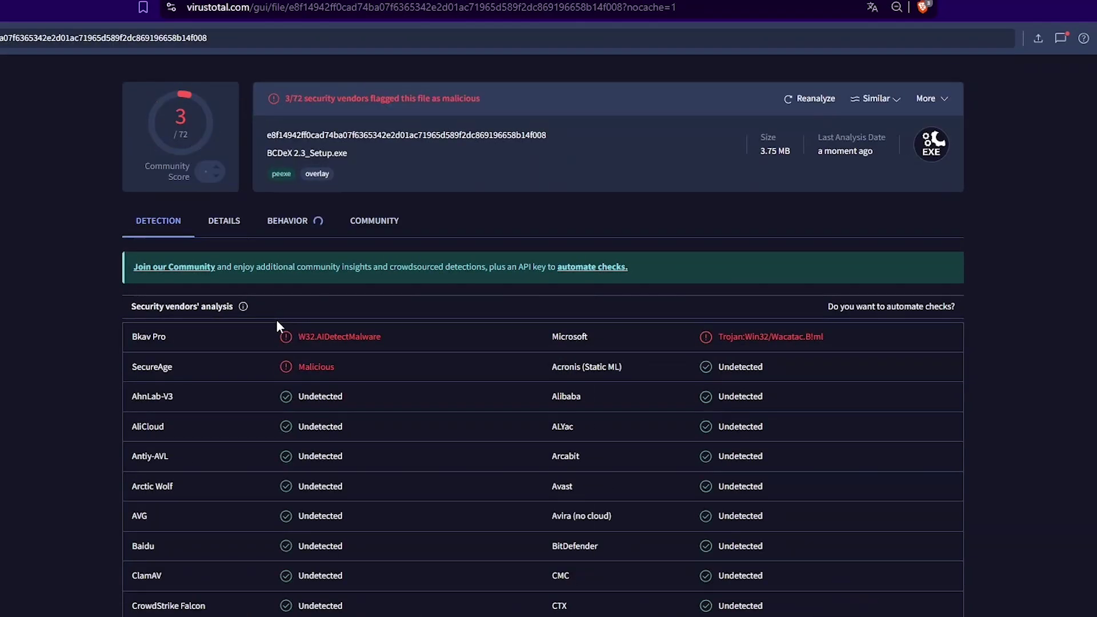
{"action": "left_click_drag", "start_coordinate": [342, 332], "coordinate": [766, 387]}
{"action": "left_click", "coordinate": [893, 369]}
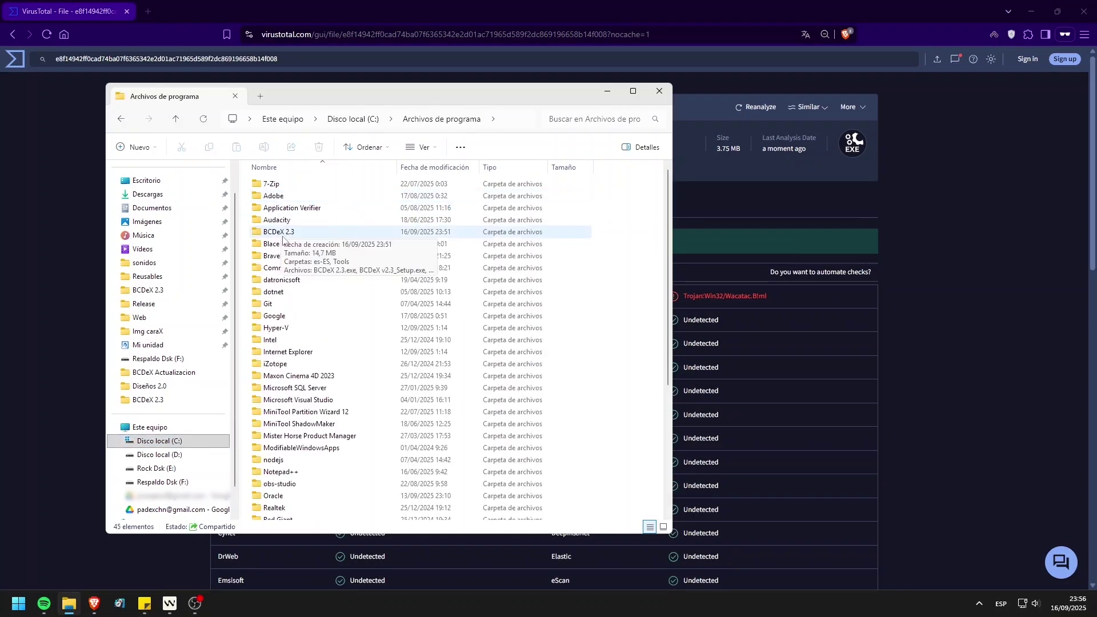
Open the BCDeX 2.3 folder in Archivos de programa and scan BCDeX 2.3.exe on VirusTotal
{"action": "double_click", "coordinate": [283, 231]}
{"action": "left_click", "coordinate": [297, 209]}
{"action": "left_click_drag", "start_coordinate": [297, 209], "coordinate": [677, 322]}
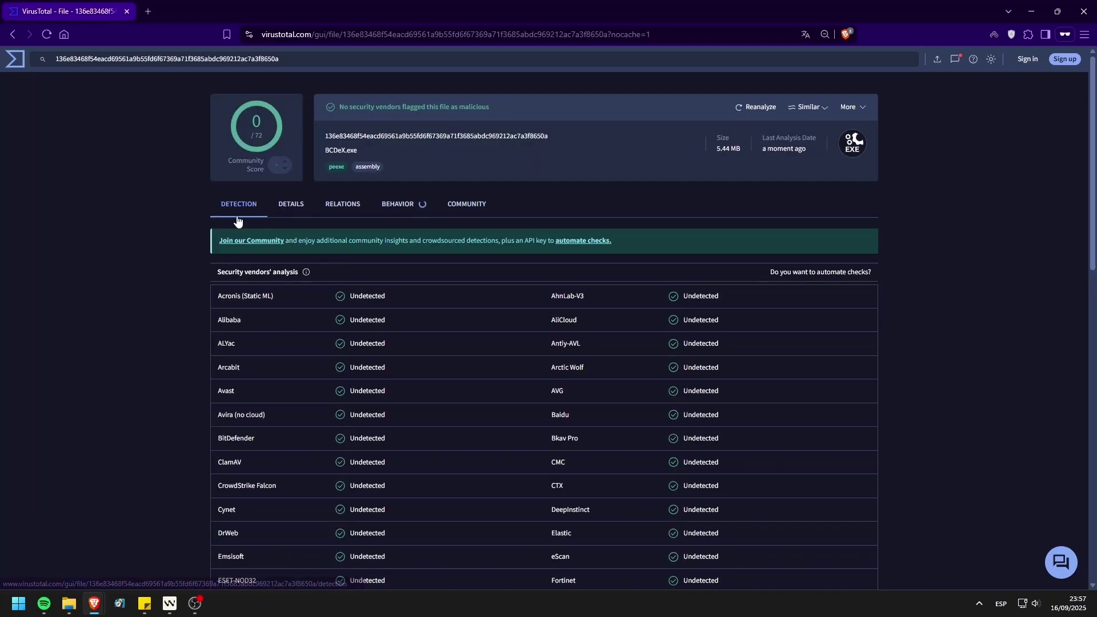
Open the Tools subfolder of BCDeX 2.3 and scan its files, including 7z.exe and RemoveDrive.exe, on VirusTotal
{"action": "left_click", "coordinate": [69, 604]}
{"action": "double_click", "coordinate": [272, 198]}
{"action": "left_click_drag", "start_coordinate": [272, 201], "coordinate": [291, 228]}
{"action": "left_click", "coordinate": [292, 250]}
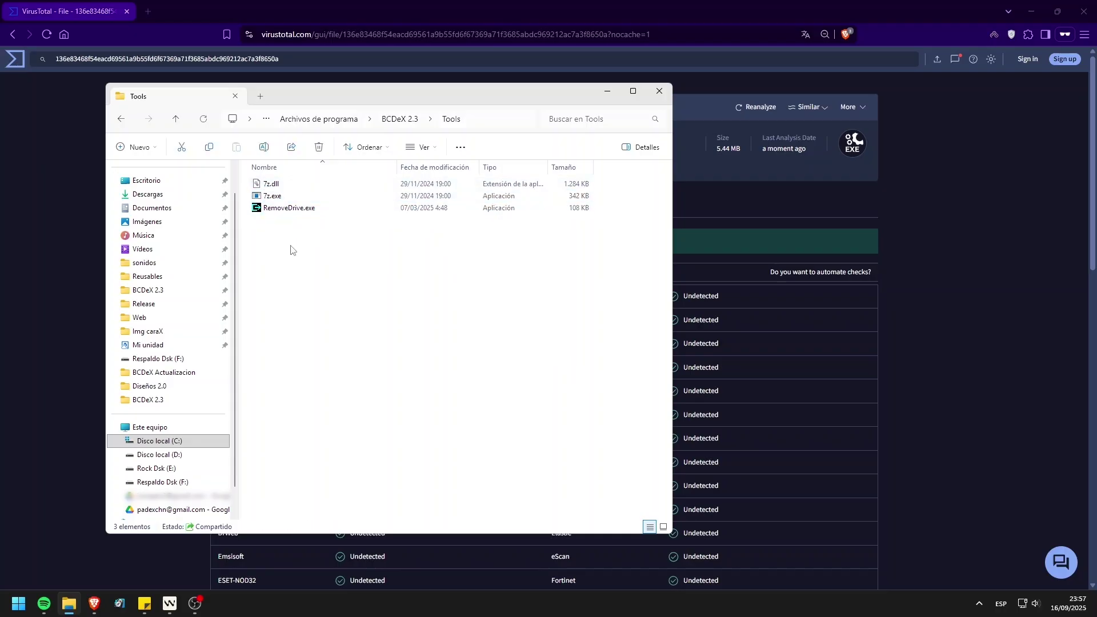
{"action": "key", "text": "Up"}
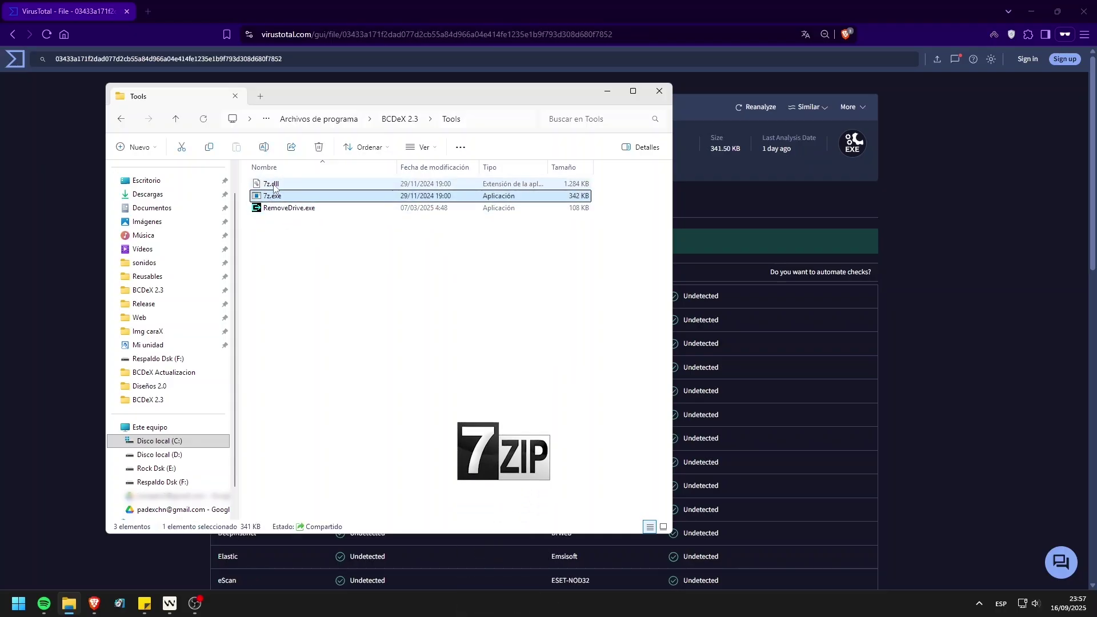
{"action": "key", "text": "Up"}
{"action": "left_click", "coordinate": [298, 210]}
Return to the BCDeX 2.3 folder and scan msvcp140.dll, vcruntime140.dll and unins000.exe on VirusTotal
{"action": "key", "text": "alt+Up"}
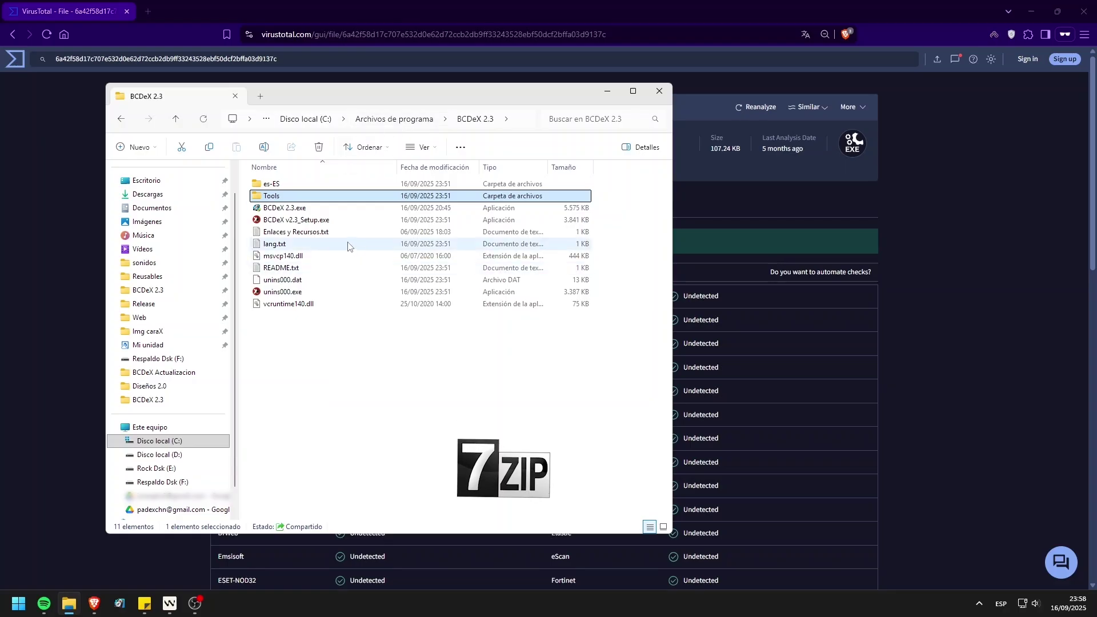
{"action": "left_click_drag", "start_coordinate": [279, 260], "coordinate": [828, 397]}
{"action": "left_click", "coordinate": [526, 318]}
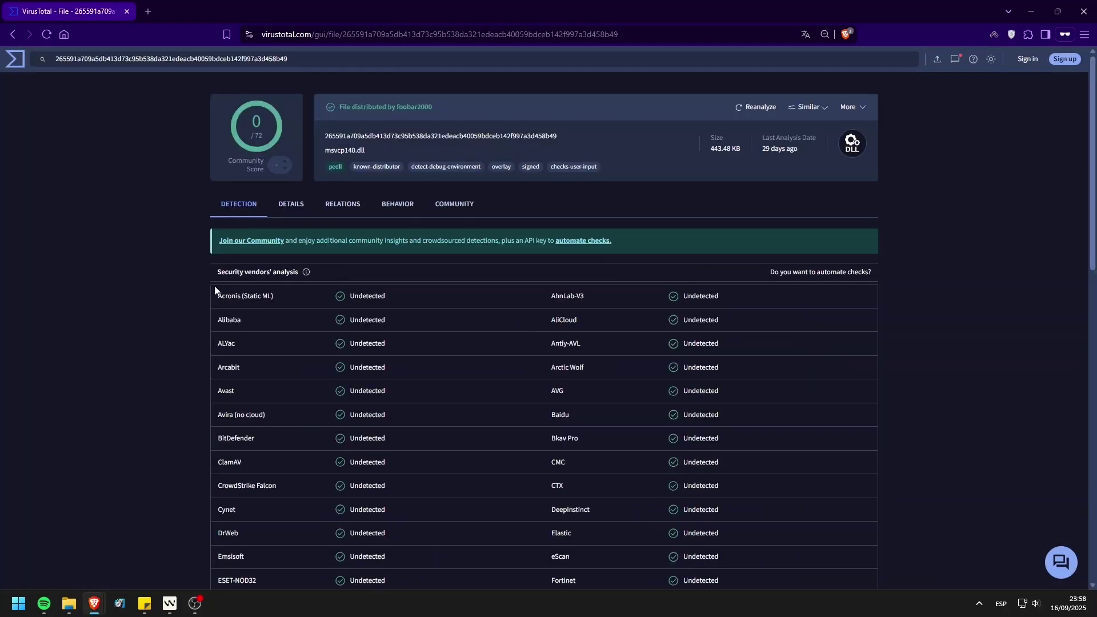
{"action": "left_click", "coordinate": [68, 603]}
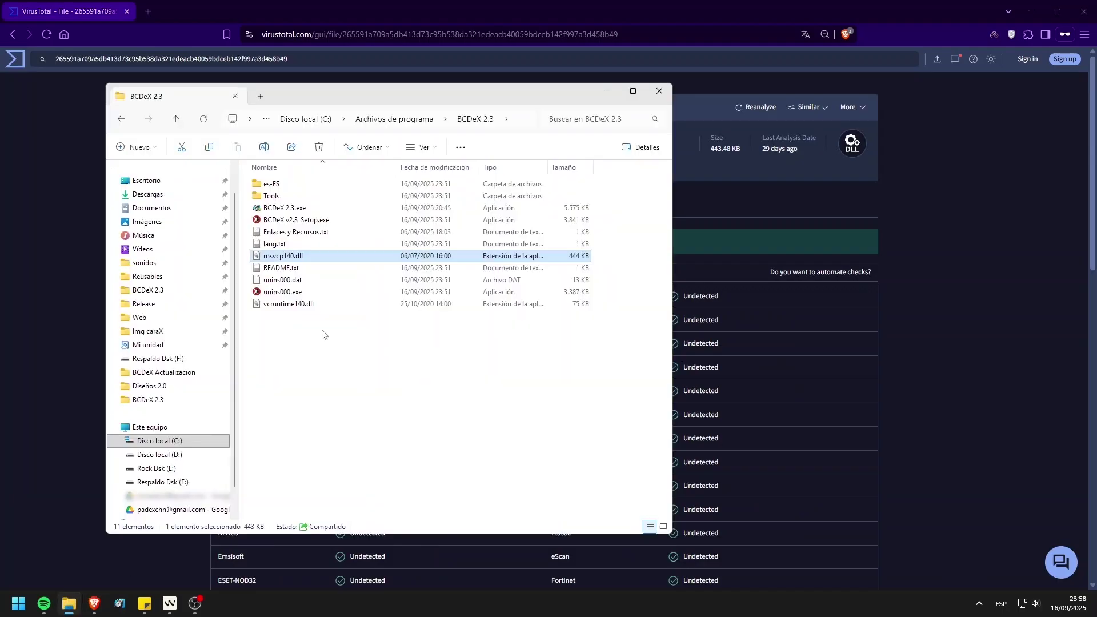
{"action": "left_click_drag", "start_coordinate": [289, 304], "coordinate": [717, 387]}
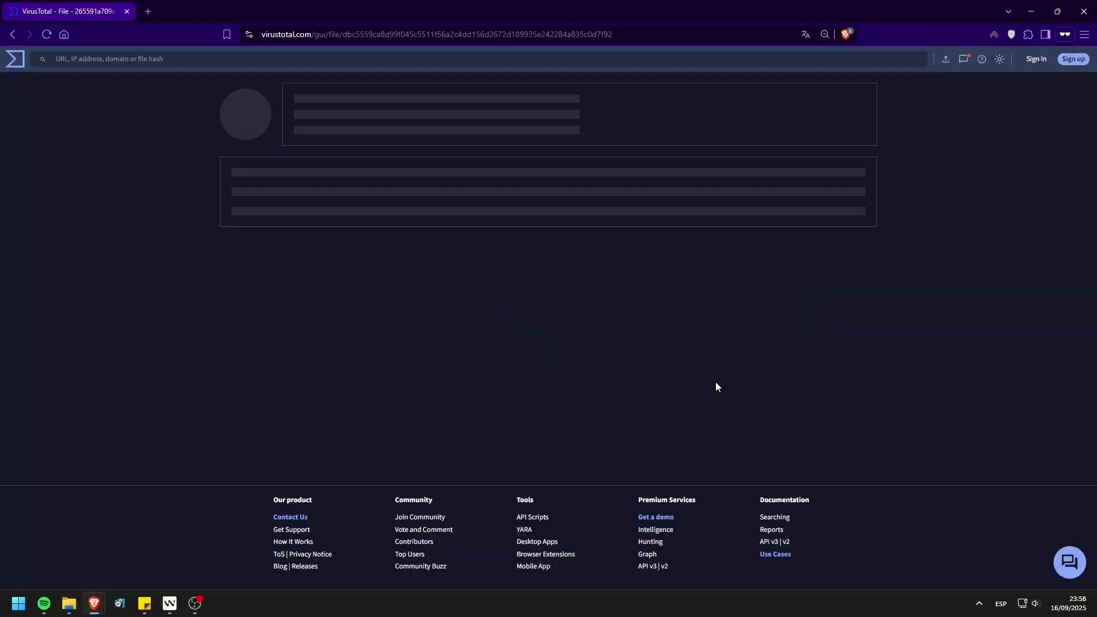
{"action": "left_click", "coordinate": [69, 608]}
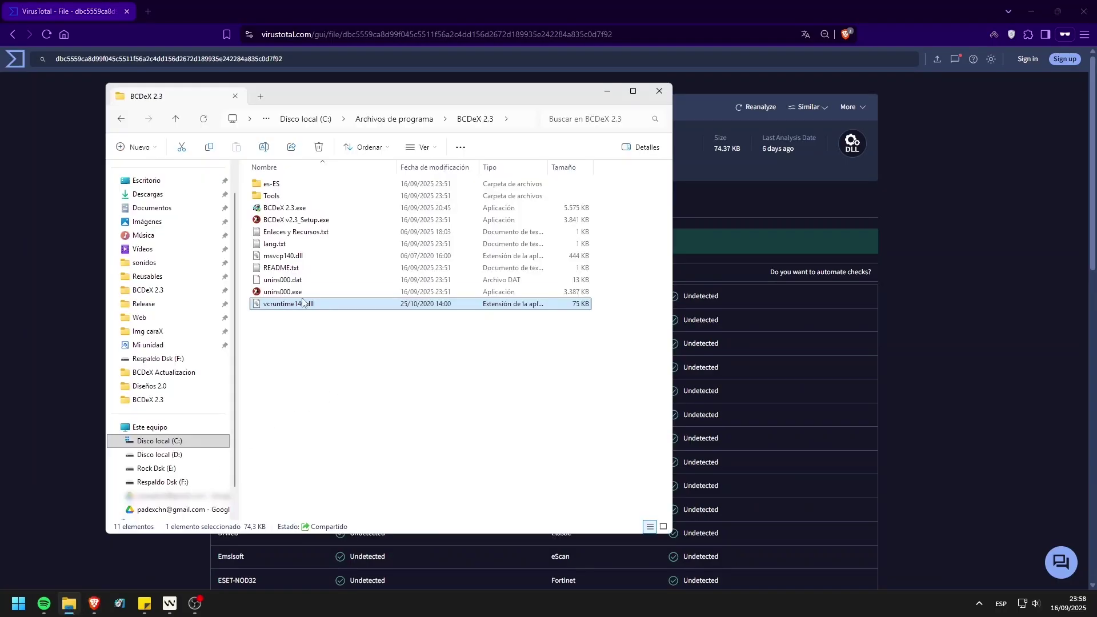
{"action": "left_click_drag", "start_coordinate": [283, 292], "coordinate": [735, 386]}
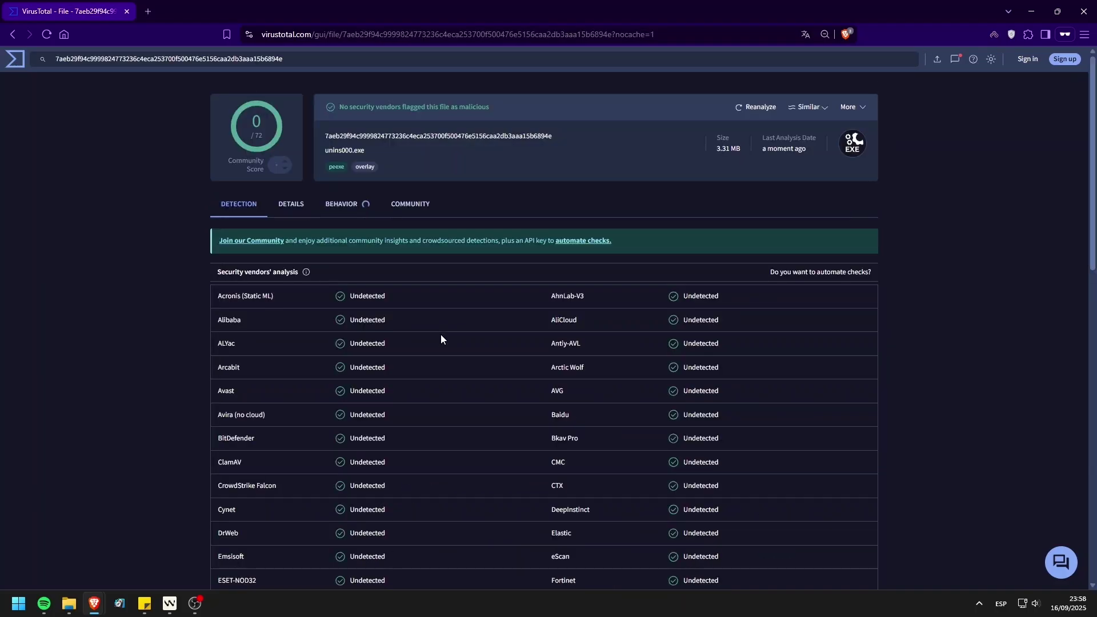
Open README.txt from the BCDeX 2.3 folder, read its contents and close it
{"action": "left_click", "coordinate": [68, 603]}
{"action": "double_click", "coordinate": [274, 271]}
{"action": "left_click_drag", "start_coordinate": [596, 133], "coordinate": [496, 135]}
{"action": "left_click", "coordinate": [680, 142]}
{"action": "left_click", "coordinate": [901, 63]}
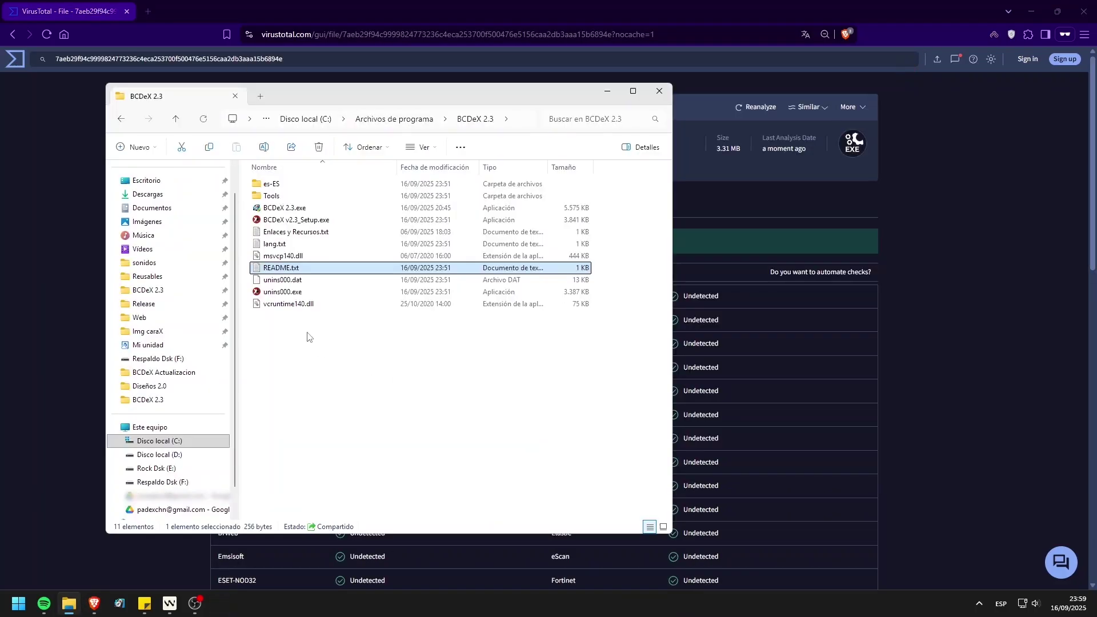
Open Enlaces y Recursos.txt from the BCDeX 2.3 folder, check its contents and close it
{"action": "key", "text": "Up"}
{"action": "key", "text": "Up"}
{"action": "key", "text": "Up"}
{"action": "key", "text": "Return"}
{"action": "left_click", "coordinate": [541, 249]}
{"action": "key", "text": "alt+F4"}
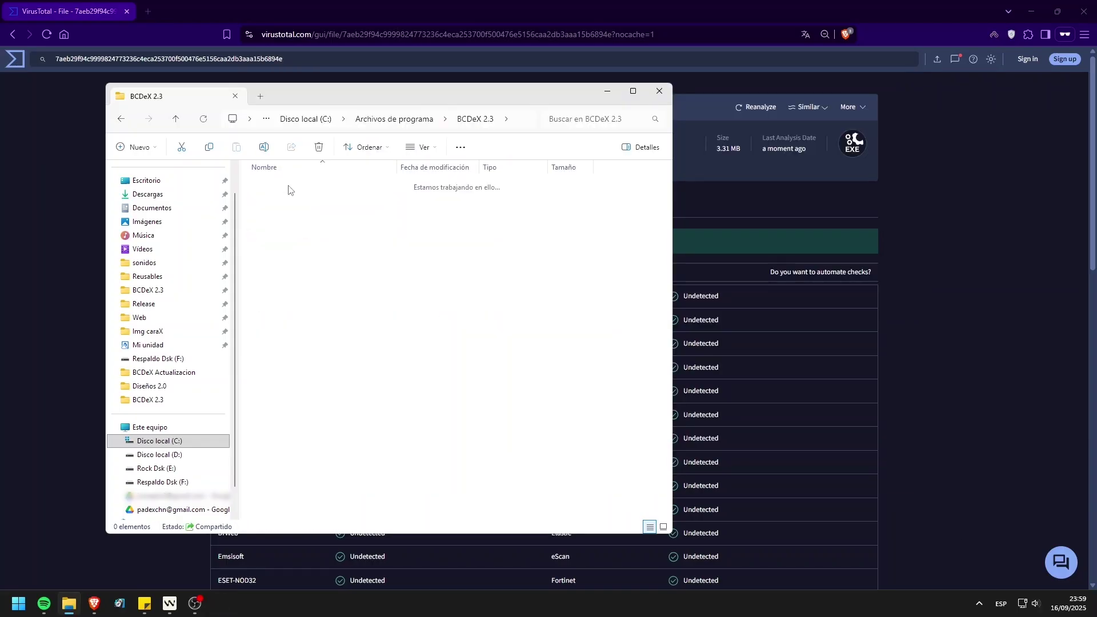
Scan the file from the es-ES subfolder on VirusTotal and return to the BCDeX 2.3 folder
{"action": "key", "text": "alt+F4"}
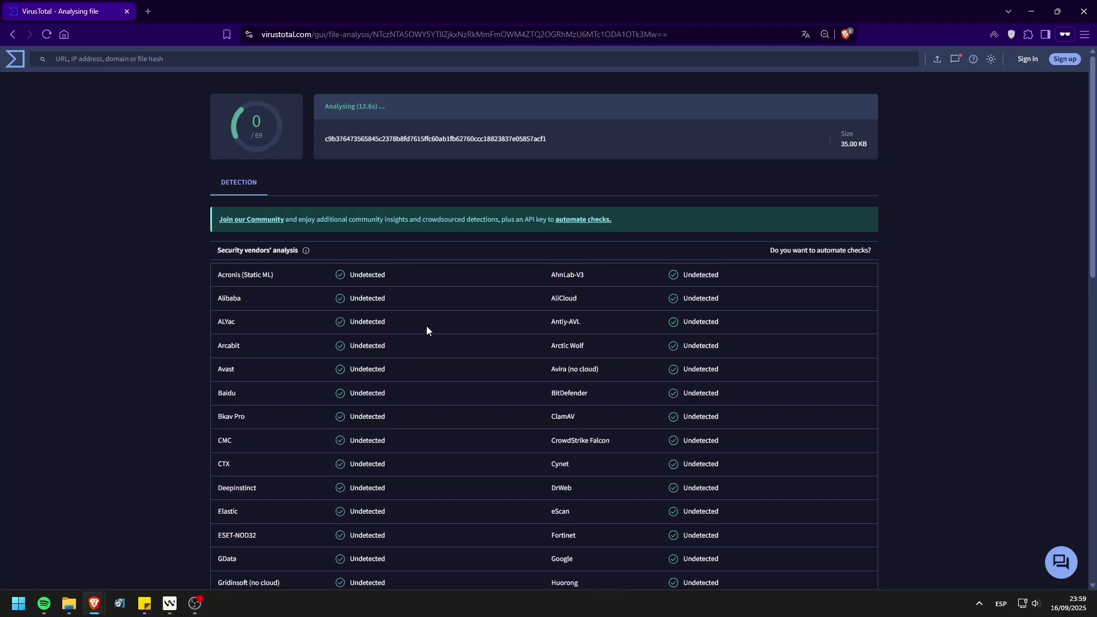
{"action": "key", "text": "alt+Tab"}
{"action": "key", "text": "alt+Up"}
{"action": "left_click", "coordinate": [337, 388]}
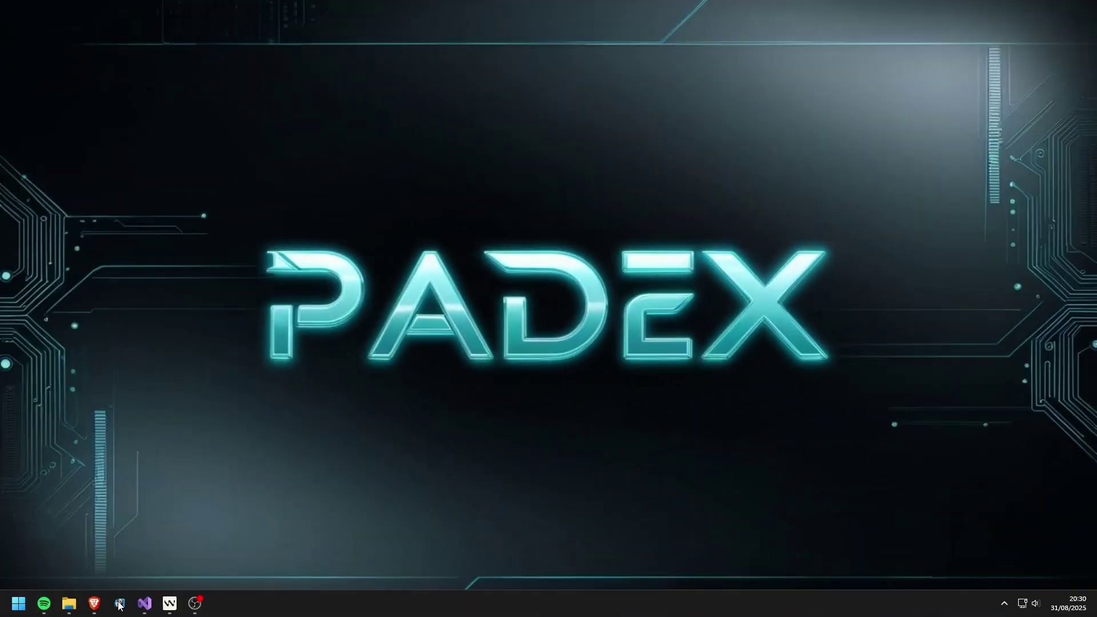
Switch to the BCDeX application from the desktop
{"action": "key", "text": "super+e"}
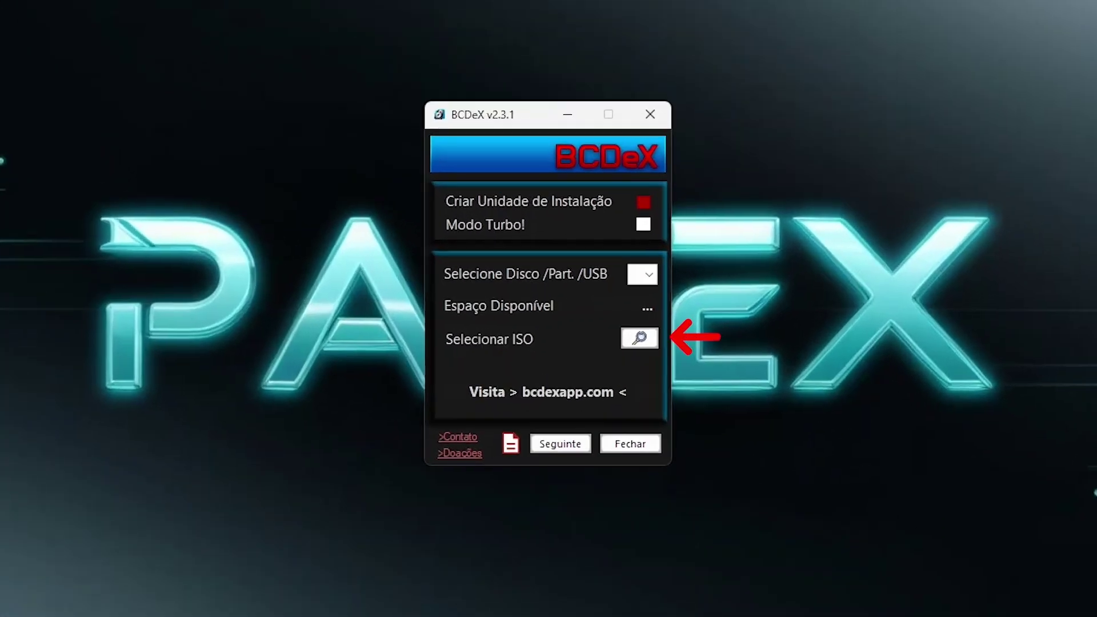
Load Win11_24H2_Spanish_x64.iso from the Documents folder as the installation ISO
{"action": "left_click", "coordinate": [624, 347]}
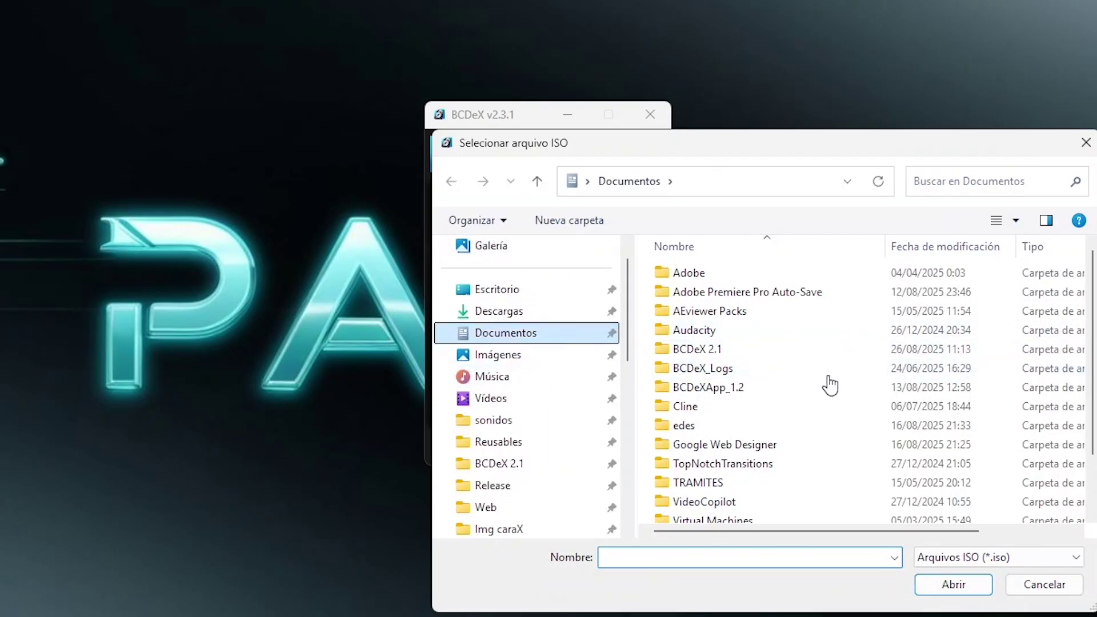
{"action": "scroll", "coordinate": [823, 384], "scroll_direction": "up", "scroll_amount": 3}
{"action": "double_click", "coordinate": [796, 502]}
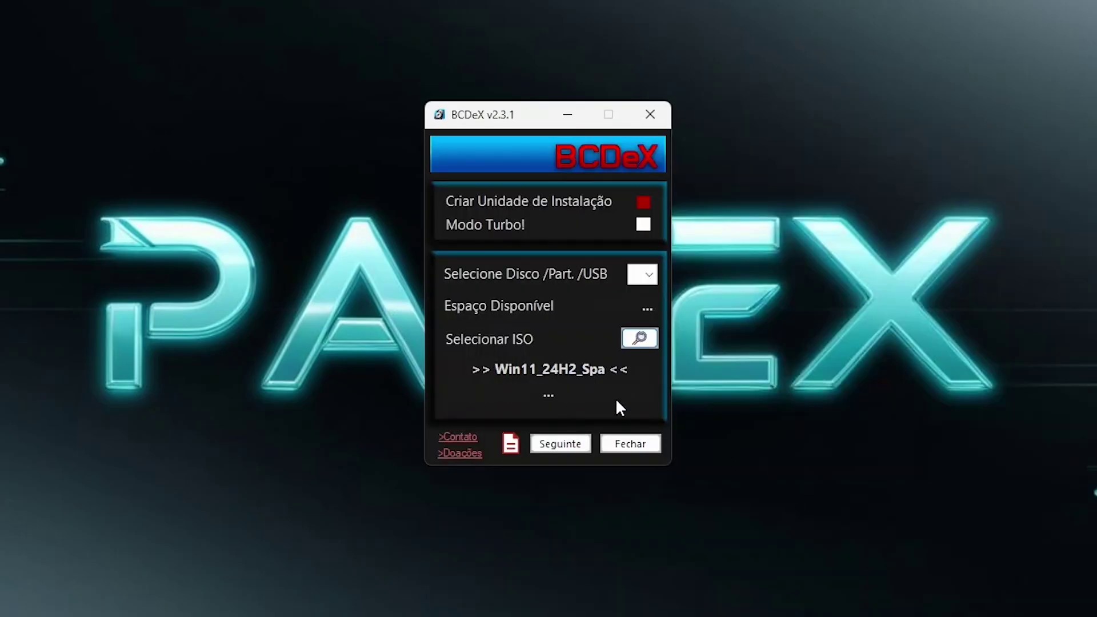
Check the USB drive's letter under Este equipo in File Explorer
{"action": "left_click", "coordinate": [647, 277]}
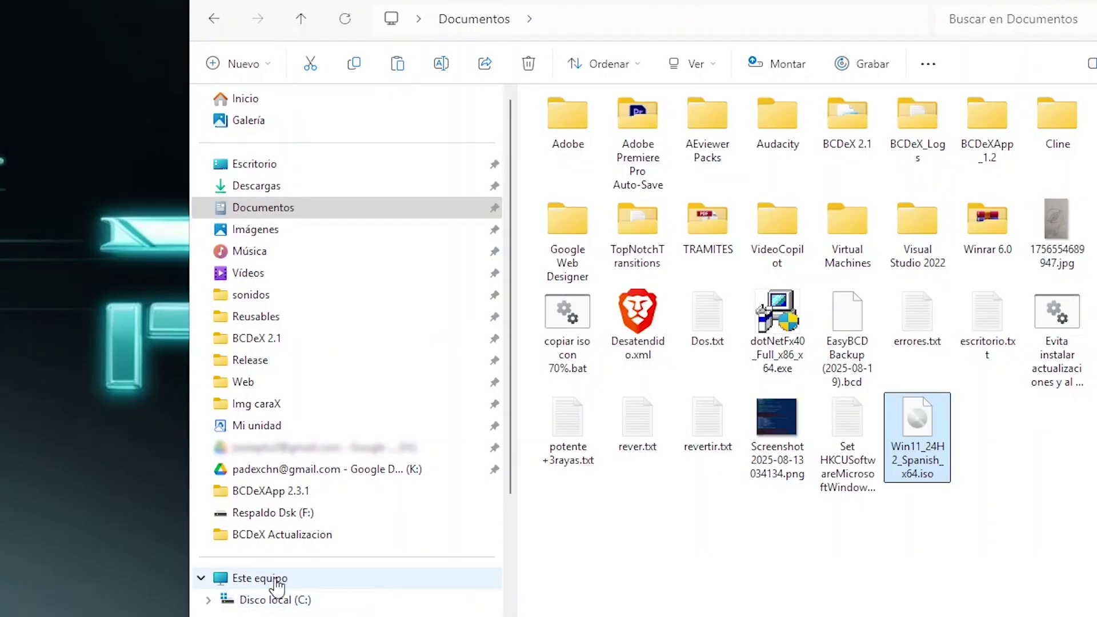
{"action": "left_click", "coordinate": [273, 578]}
{"action": "left_click", "coordinate": [642, 292]}
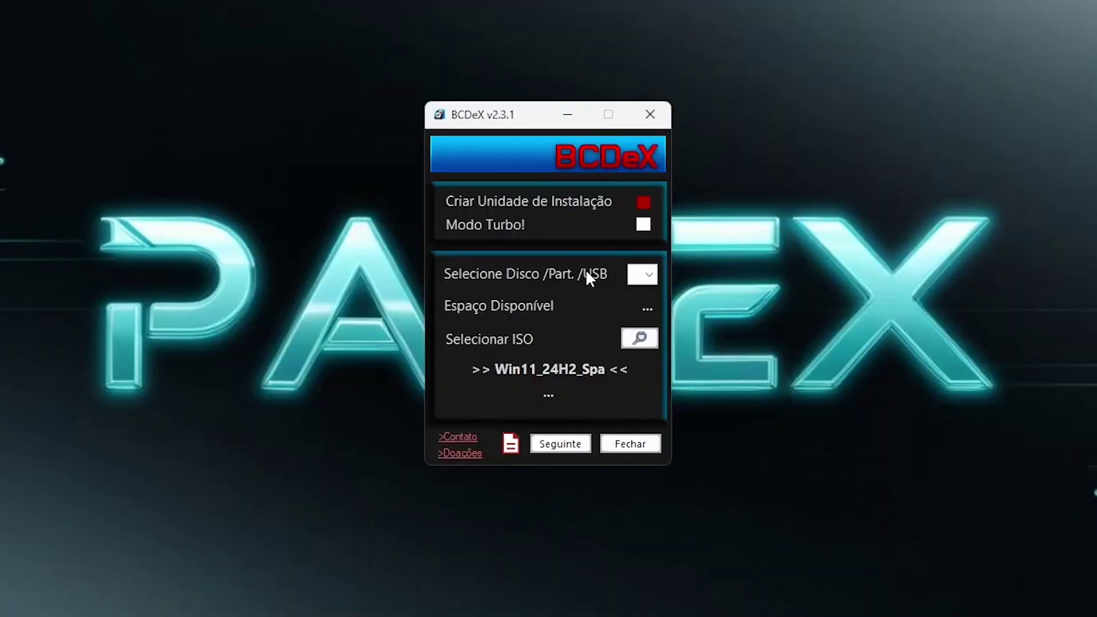
Try setting drive I: as the target with the UEFI partition scheme
{"action": "left_click", "coordinate": [643, 274]}
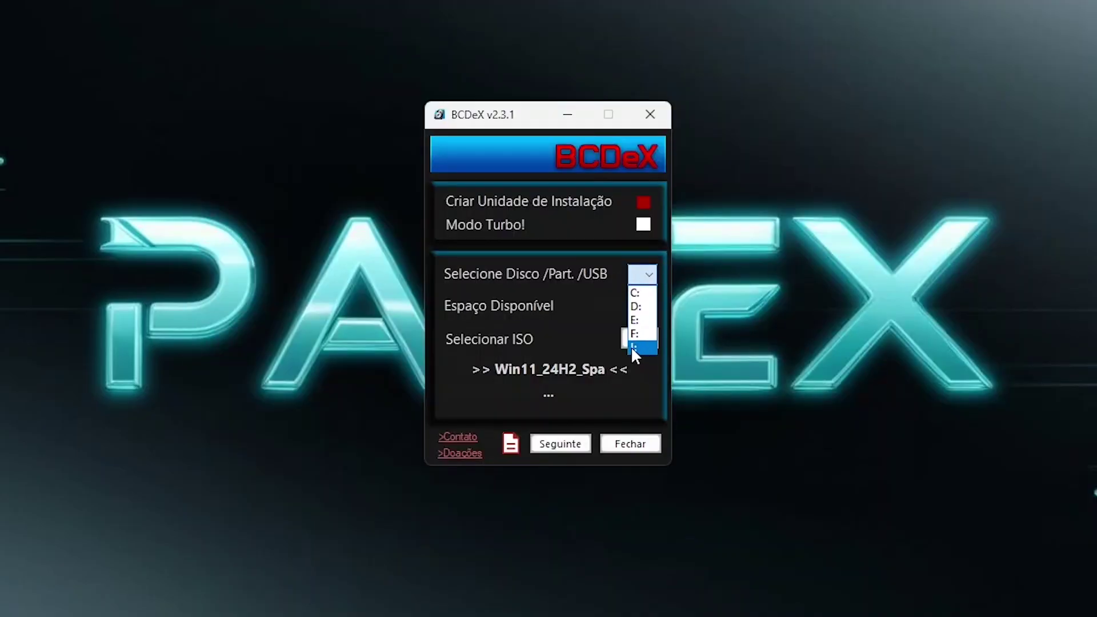
{"action": "left_click", "coordinate": [634, 348]}
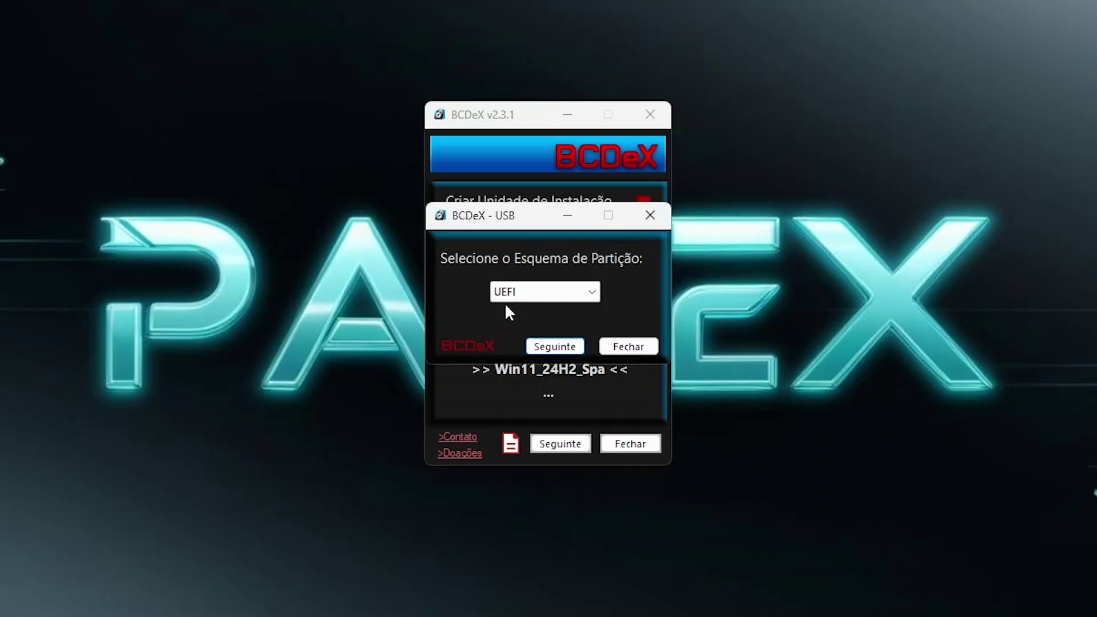
{"action": "left_click", "coordinate": [592, 292]}
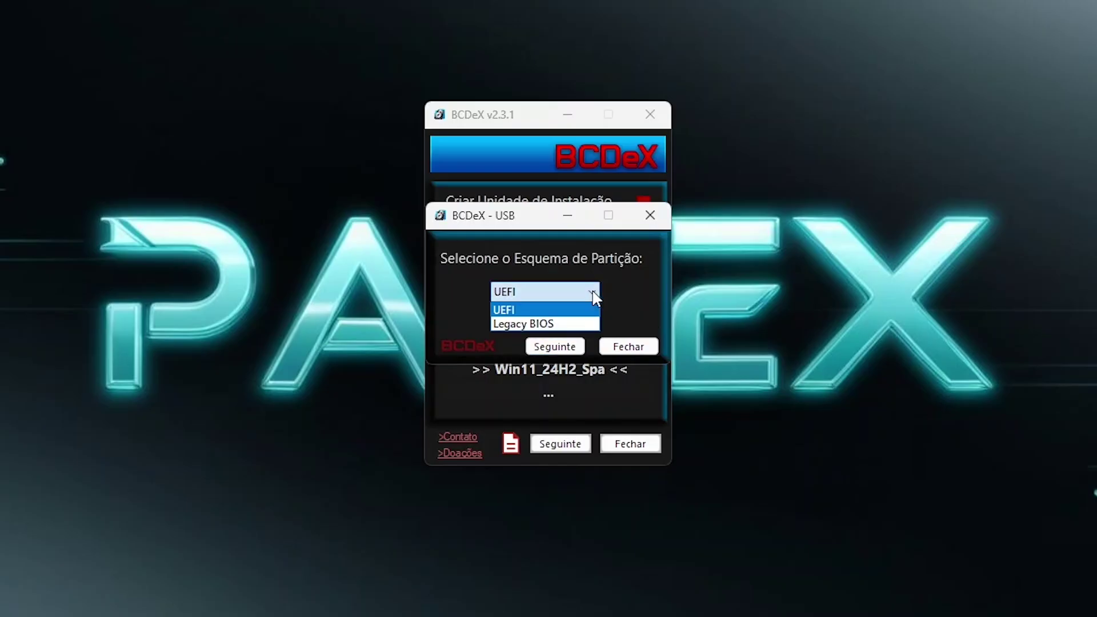
{"action": "left_click", "coordinate": [563, 309]}
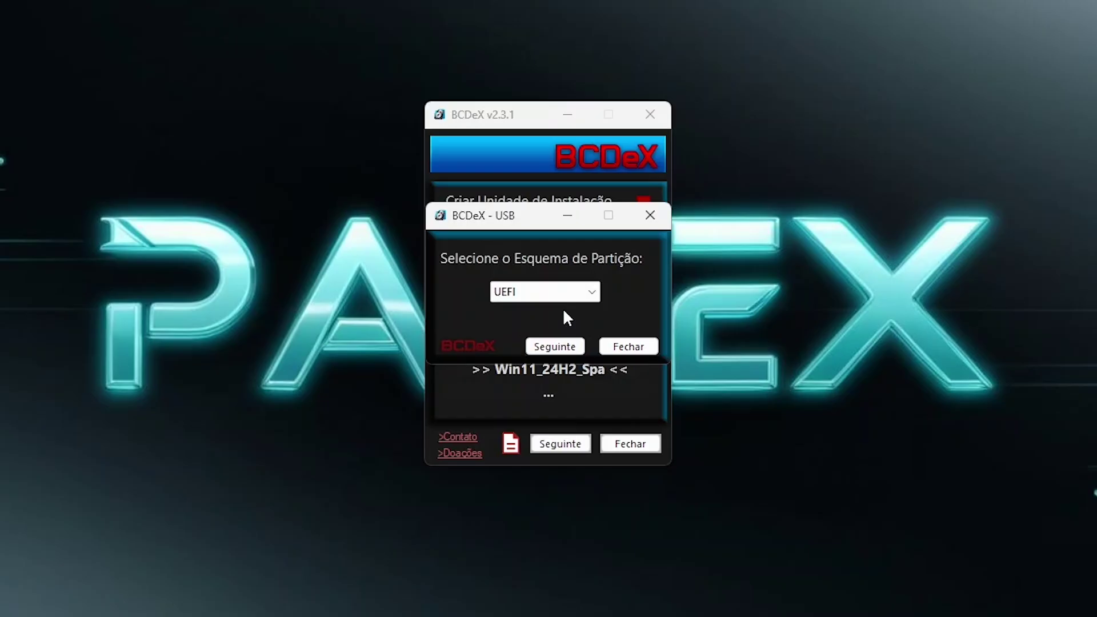
{"action": "left_click", "coordinate": [554, 346]}
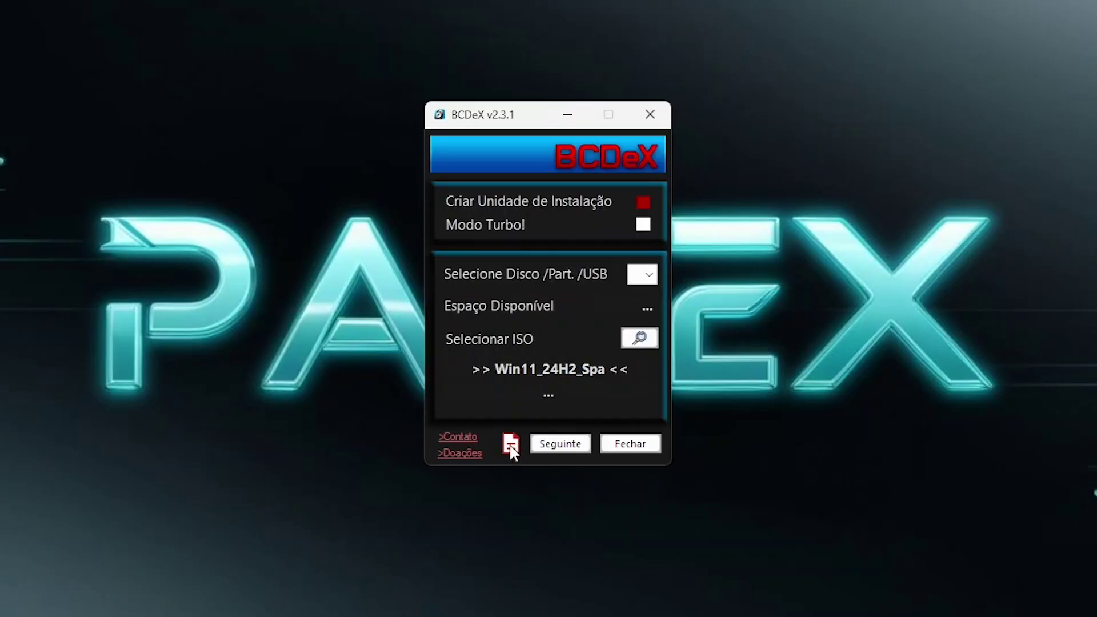
Check the system's boot mode in the logs, and select drive I: as the target with the UEFI partition scheme
{"action": "left_click", "coordinate": [510, 444]}
{"action": "left_click", "coordinate": [819, 175]}
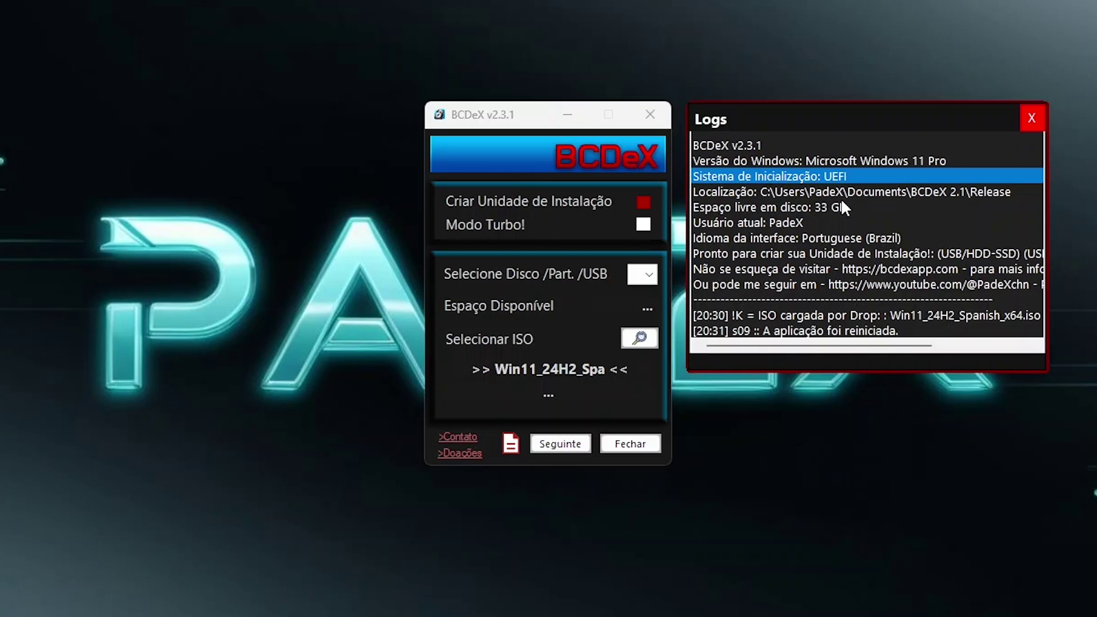
{"action": "left_click", "coordinate": [642, 274]}
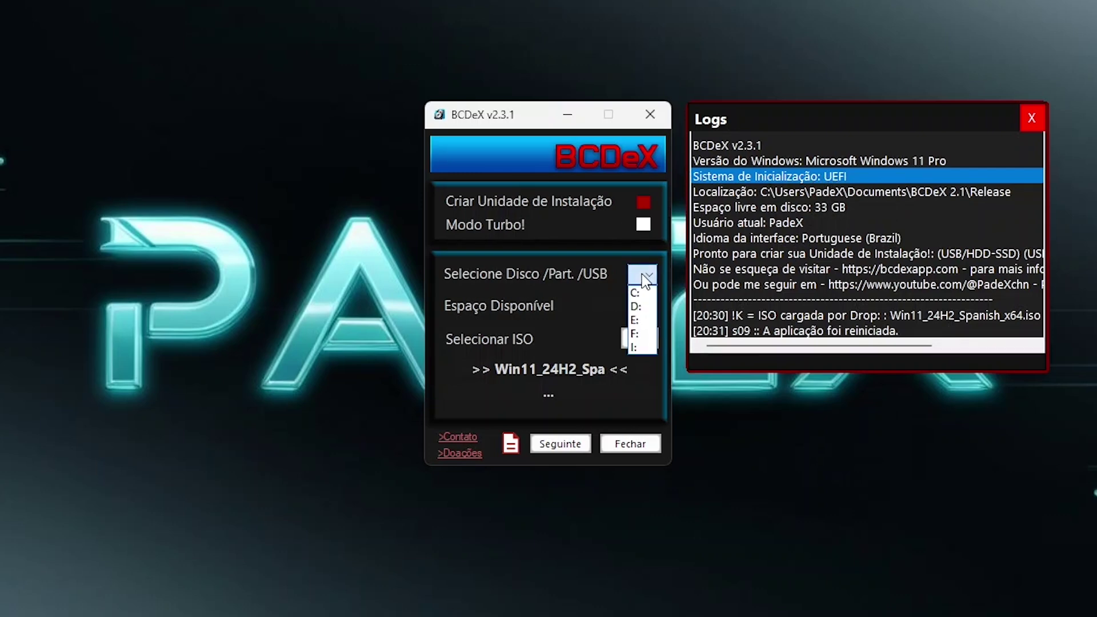
{"action": "left_click", "coordinate": [640, 311]}
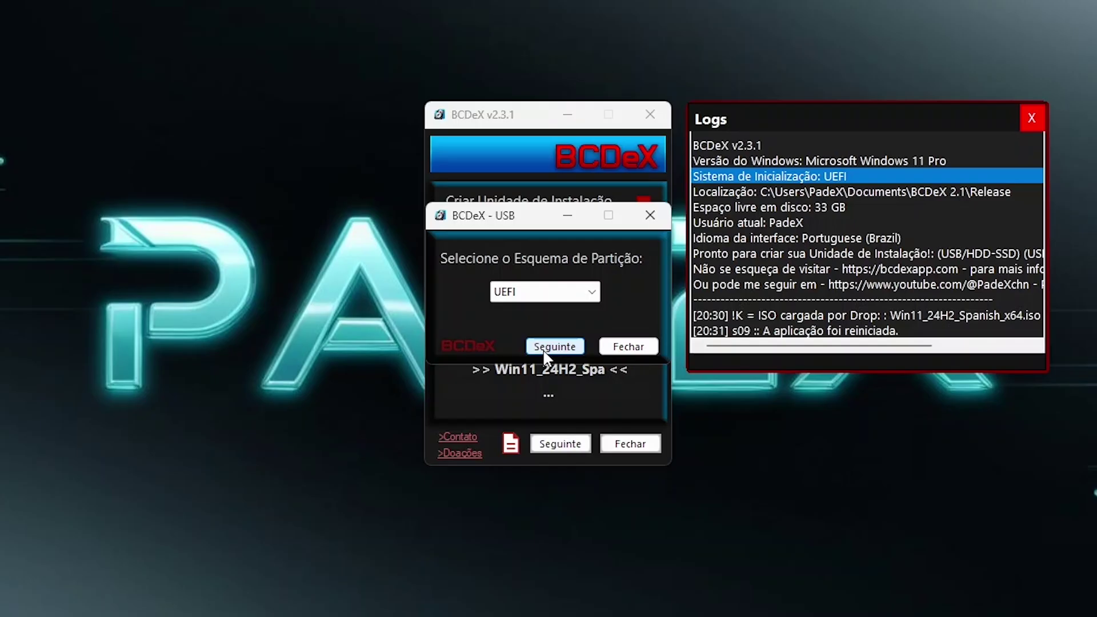
{"action": "left_click", "coordinate": [550, 349]}
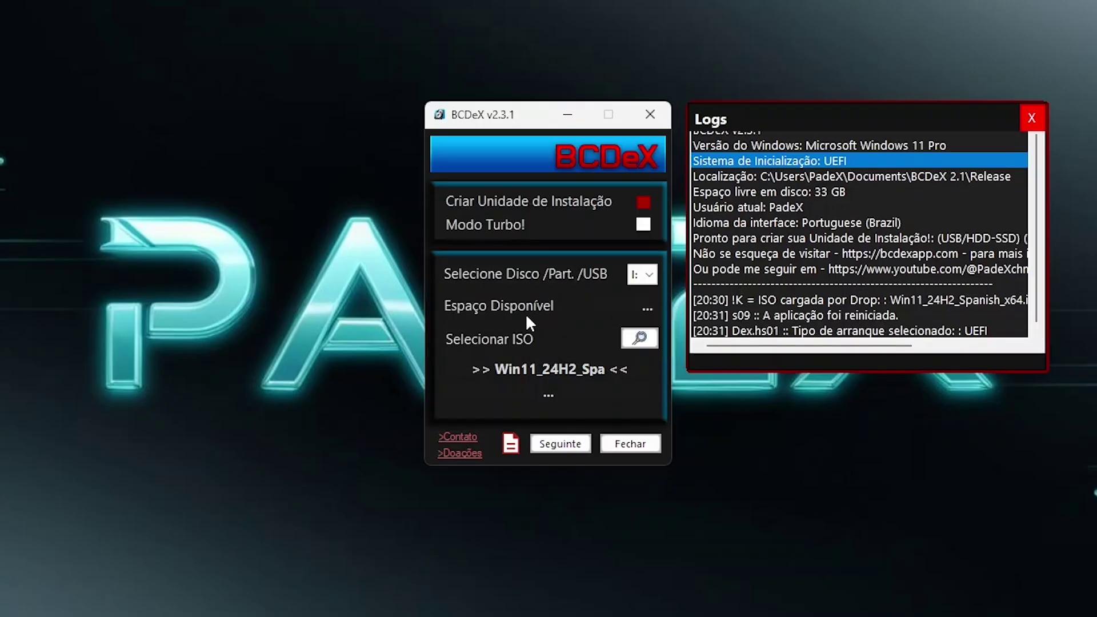
Start creating the installation drive and confirm the formatting of USB drive I:
{"action": "left_click", "coordinate": [547, 444]}
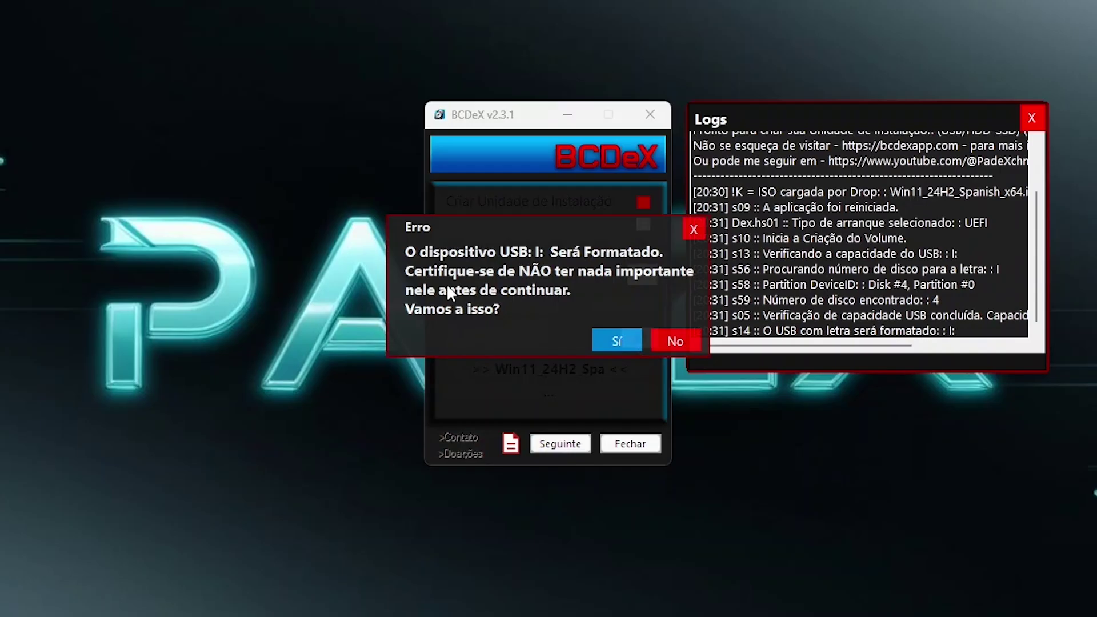
{"action": "left_click", "coordinate": [613, 341]}
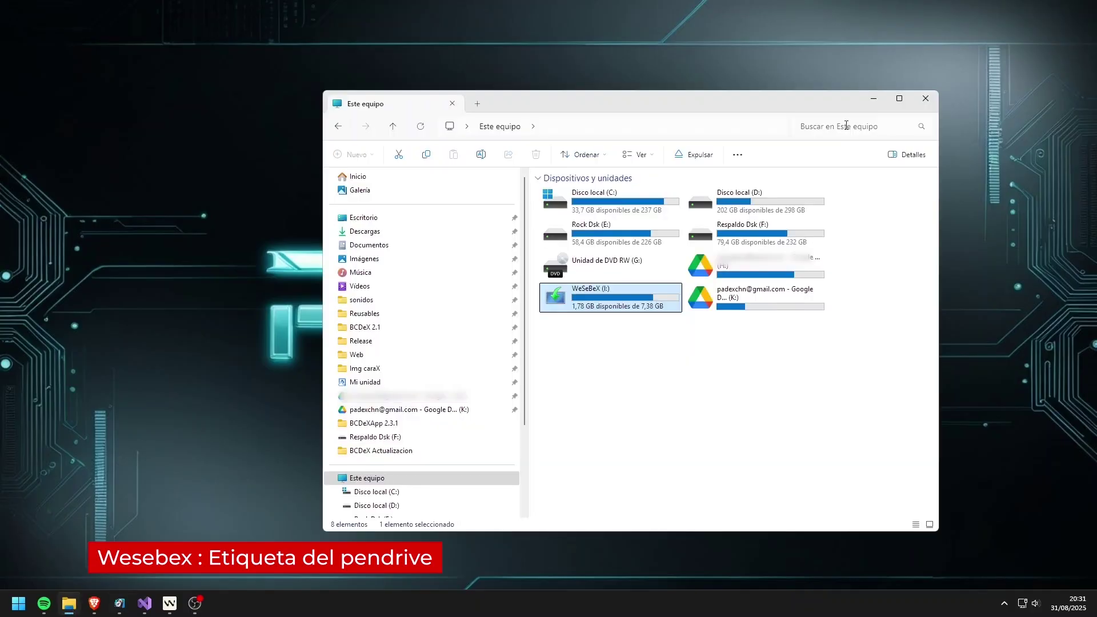
Move the Este equipo window clear of BCDeX and monitor the USB partitions while the drive is being created
{"action": "left_click_drag", "start_coordinate": [822, 103], "coordinate": [344, 113]}
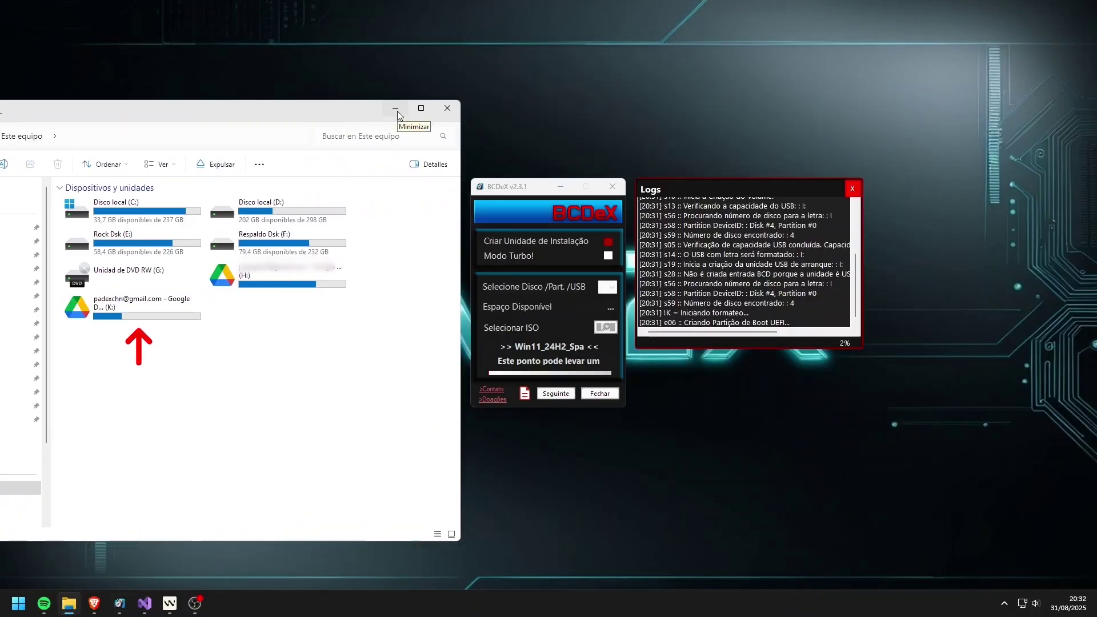
{"action": "left_click", "coordinate": [1004, 604]}
{"action": "left_click", "coordinate": [964, 579]}
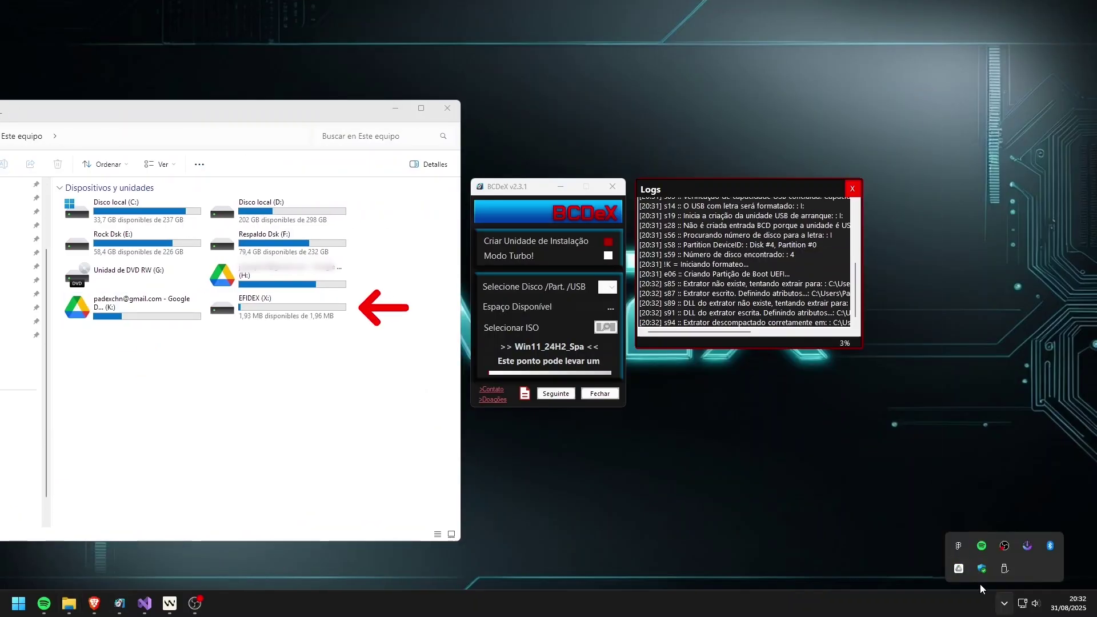
{"action": "left_click", "coordinate": [255, 426]}
{"action": "left_click_drag", "start_coordinate": [278, 116], "coordinate": [344, 115]}
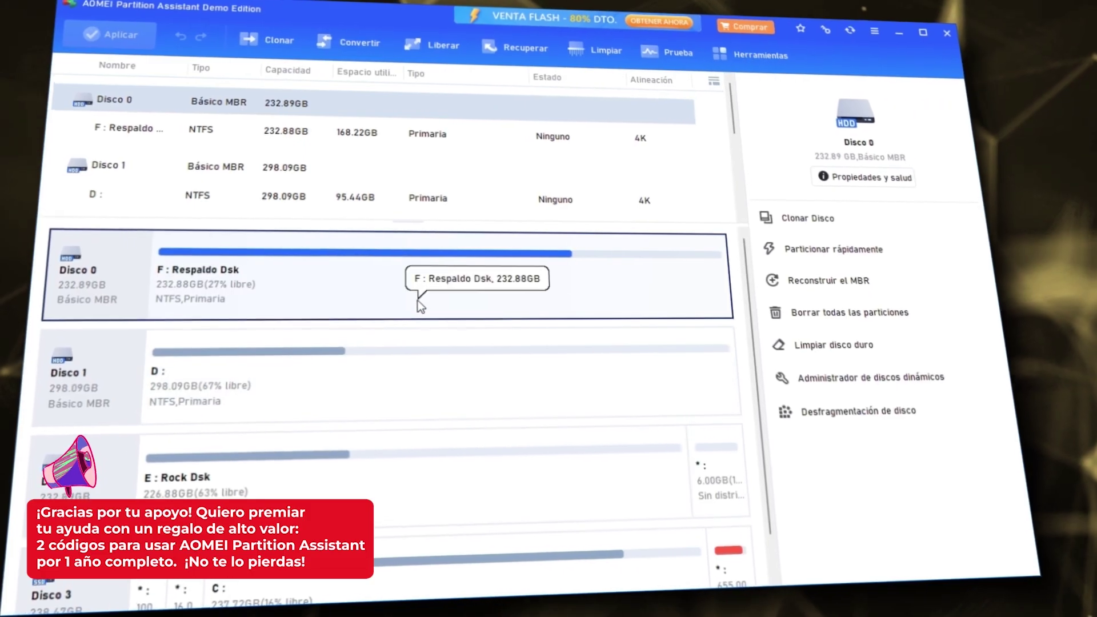
Switch to AOMEI Partition Assistant, inspect the D: and F: partitions, and review the clone, convert and free-up tools
{"action": "left_click", "coordinate": [379, 395]}
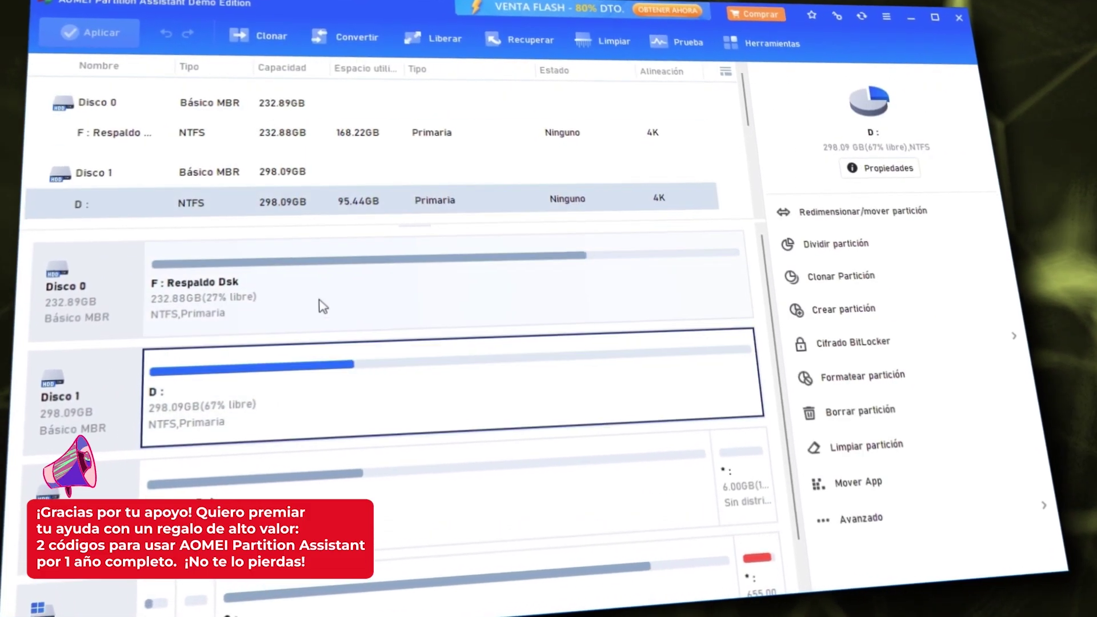
{"action": "left_click", "coordinate": [324, 310]}
{"action": "left_click", "coordinate": [254, 33]}
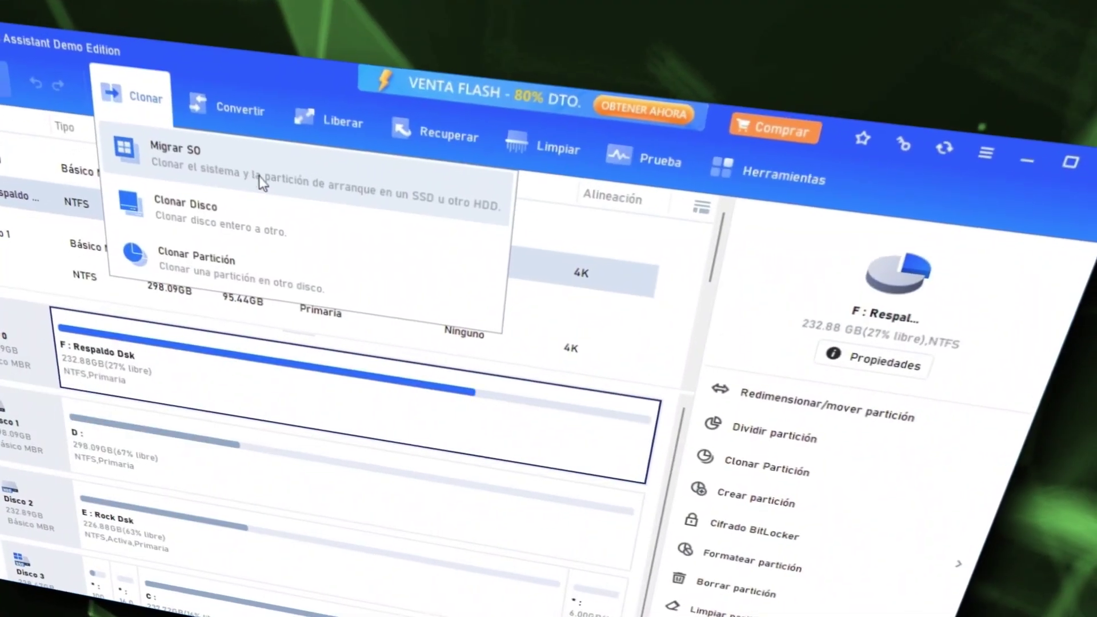
{"action": "left_click", "coordinate": [232, 109]}
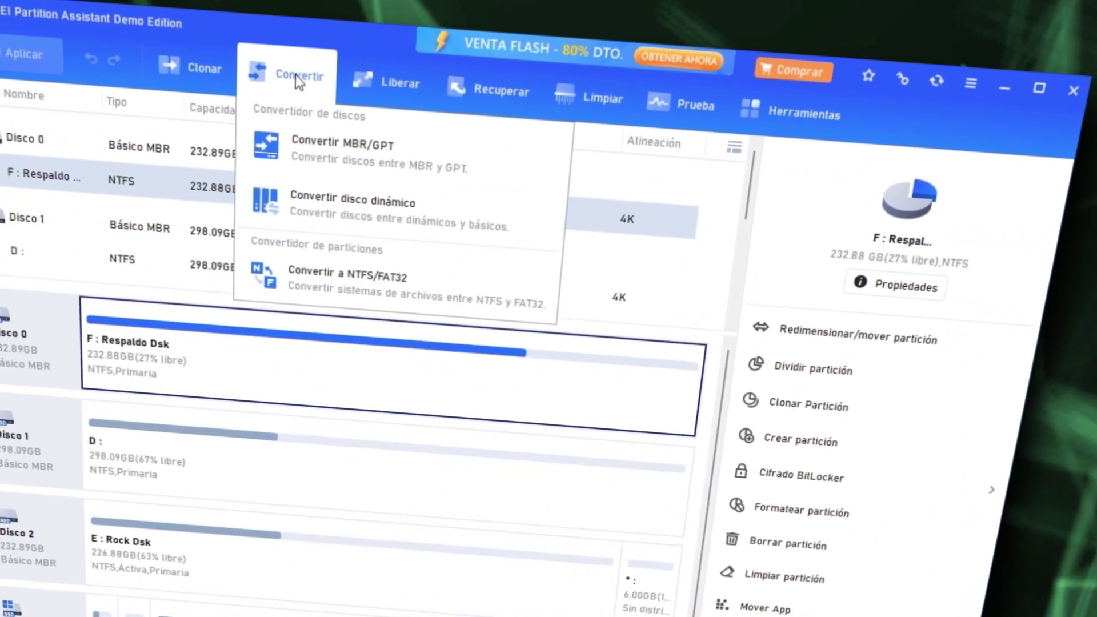
{"action": "left_click", "coordinate": [399, 83]}
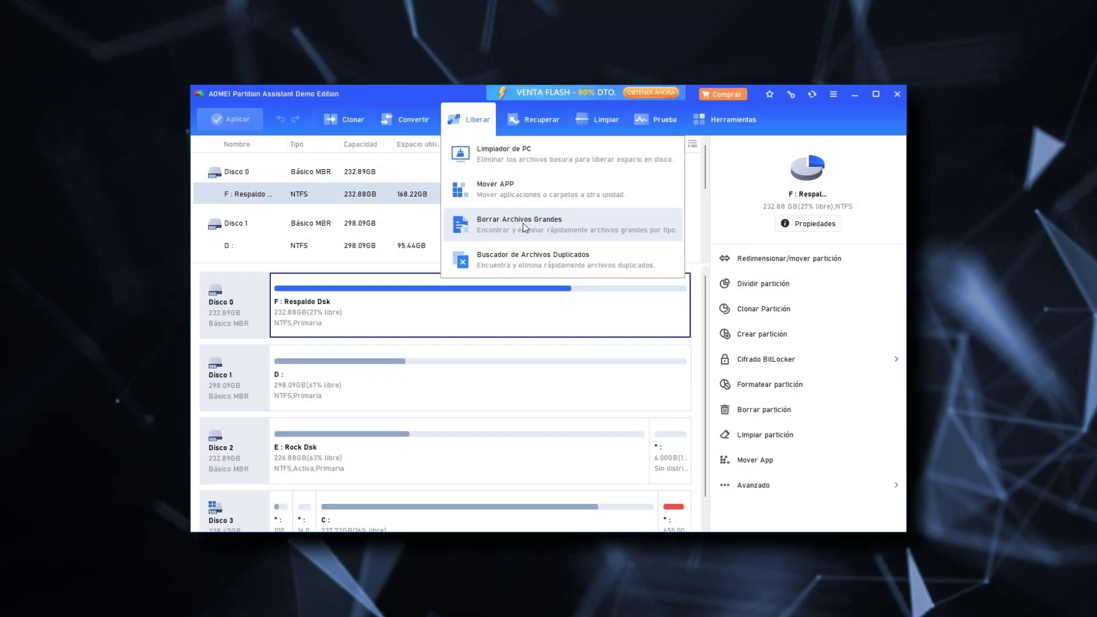
Scan drives F: and C: for large files, review the list, and view the wipe tools
{"action": "left_click", "coordinate": [523, 223]}
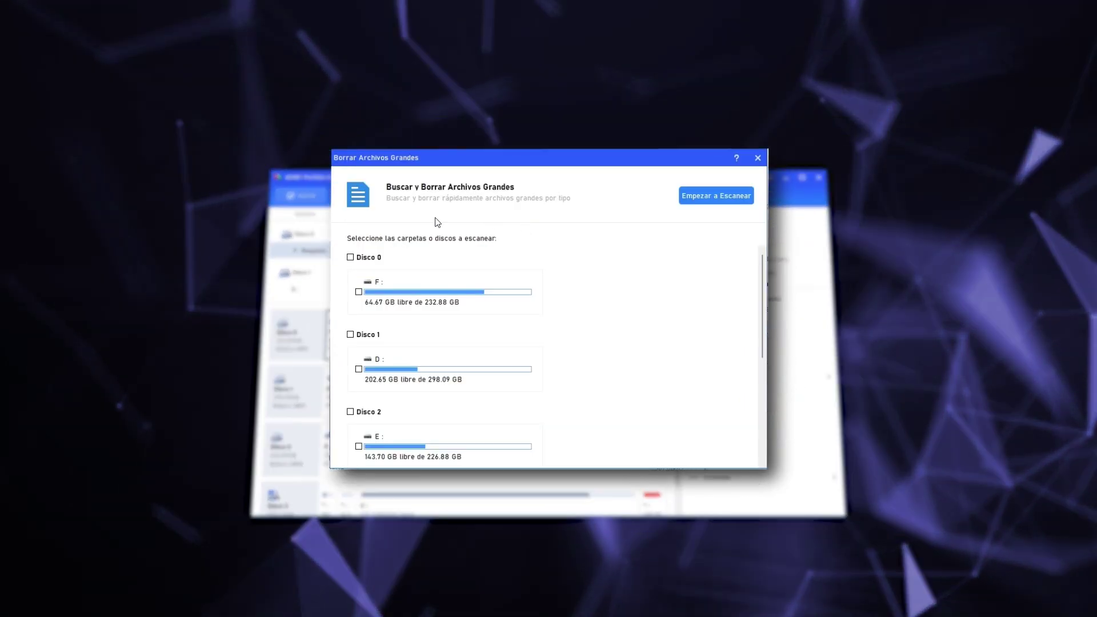
{"action": "left_click", "coordinate": [359, 292]}
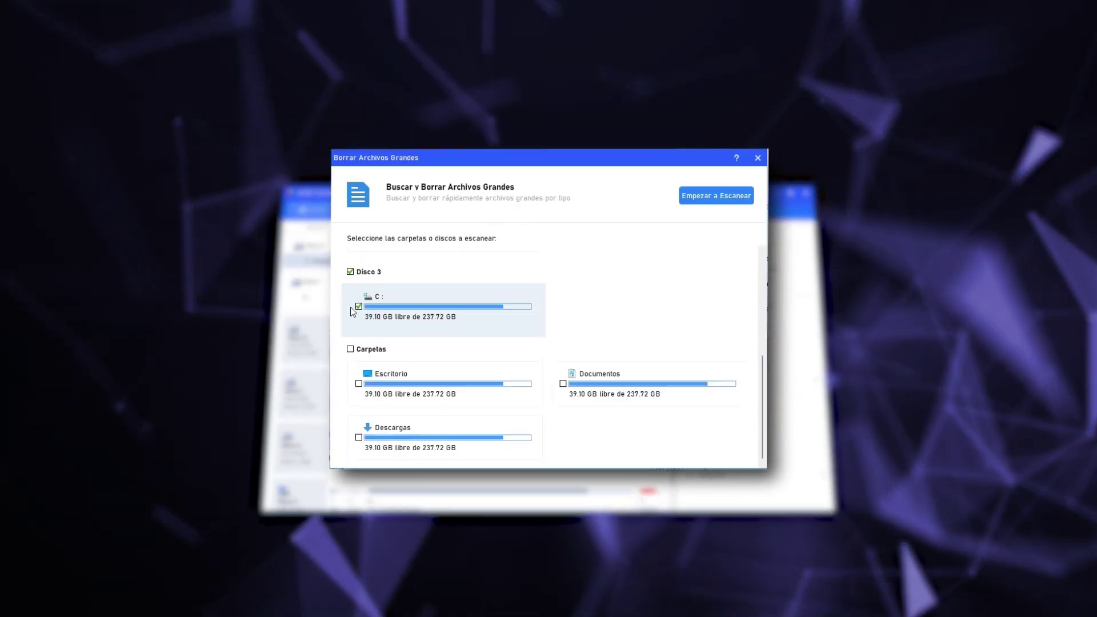
{"action": "left_click", "coordinate": [716, 196]}
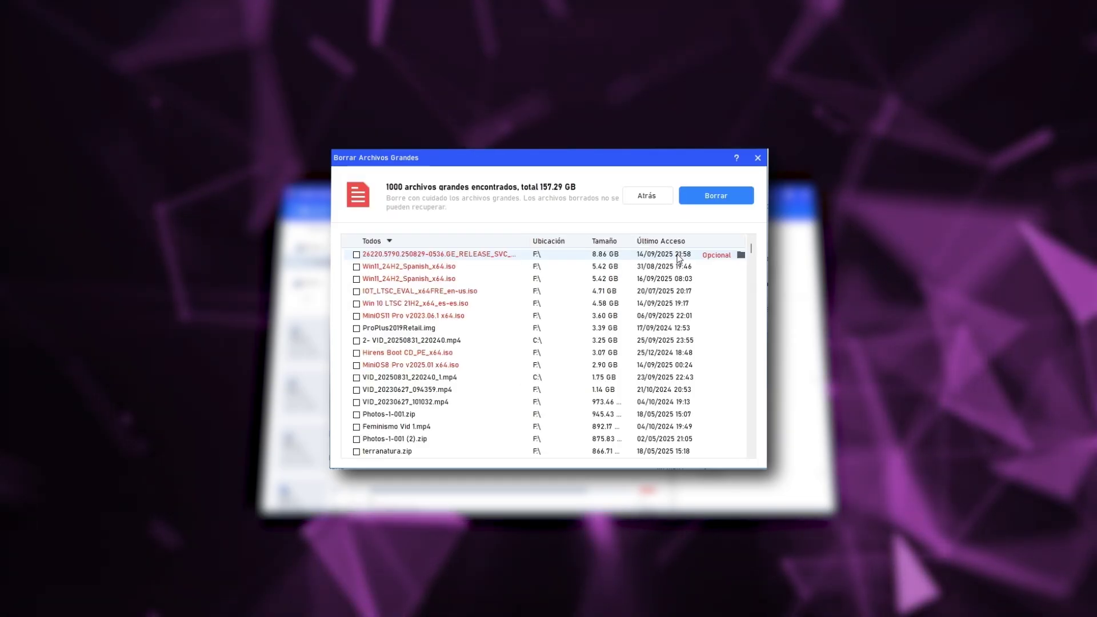
{"action": "double_click", "coordinate": [528, 241]}
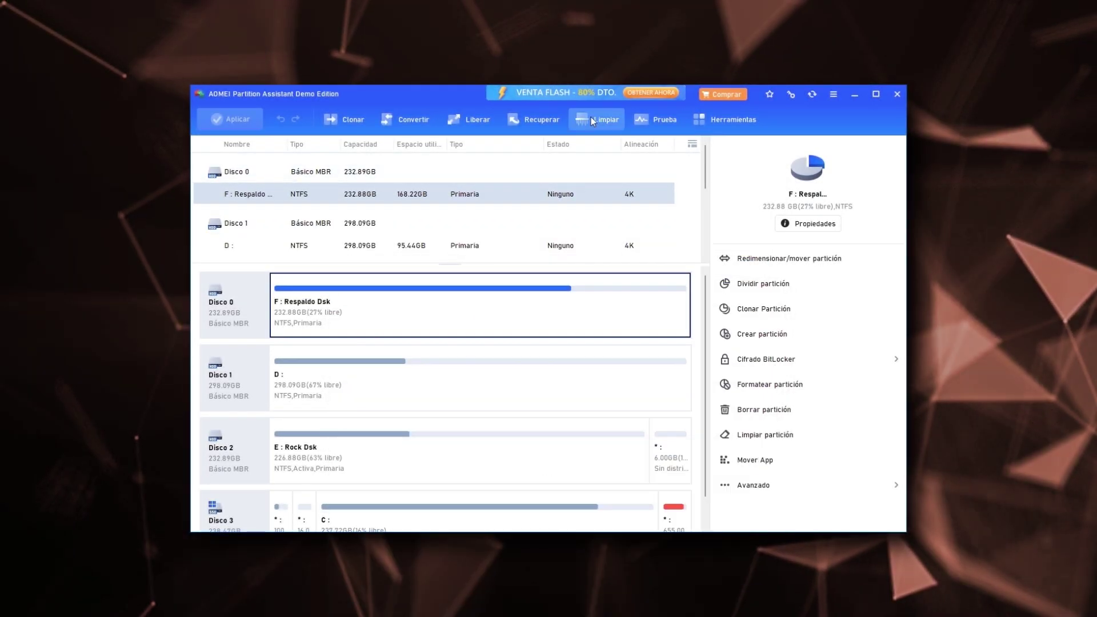
{"action": "left_click", "coordinate": [592, 119]}
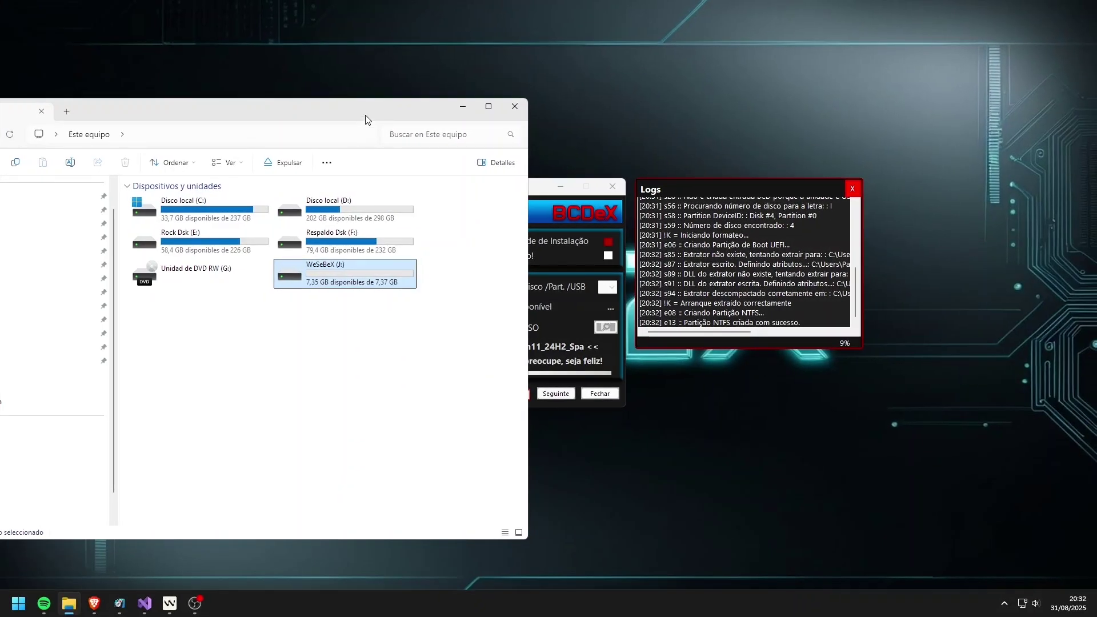
Return to File Explorer, move its window clear of BCDeX to check the WeSeBeX (J:) partition, and minimize it
{"action": "left_click_drag", "start_coordinate": [366, 118], "coordinate": [265, 113]}
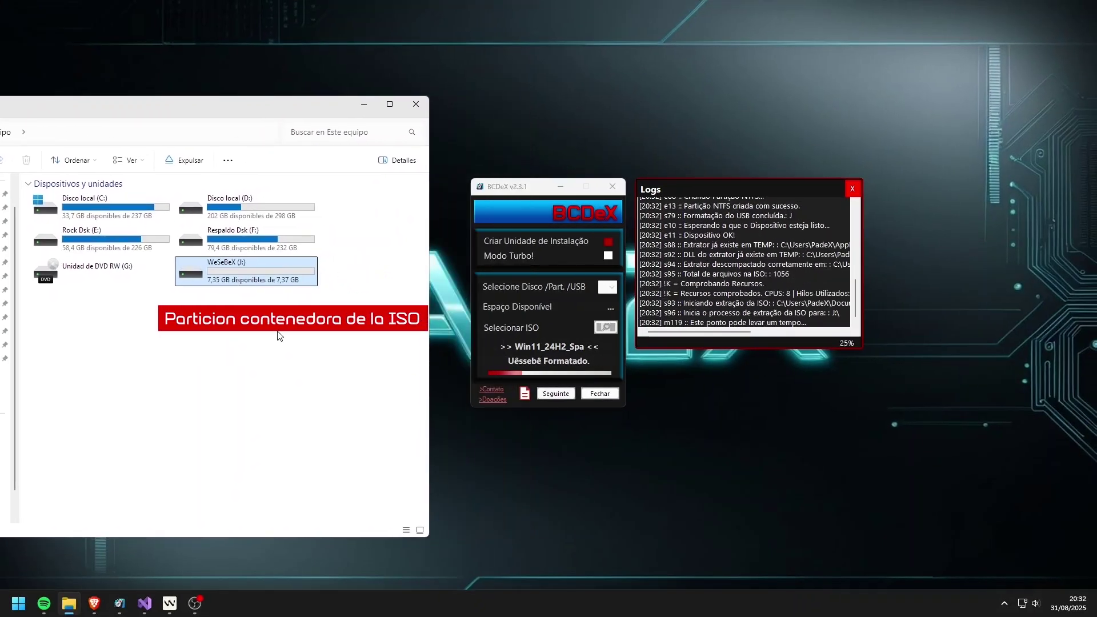
{"action": "left_click", "coordinate": [362, 107]}
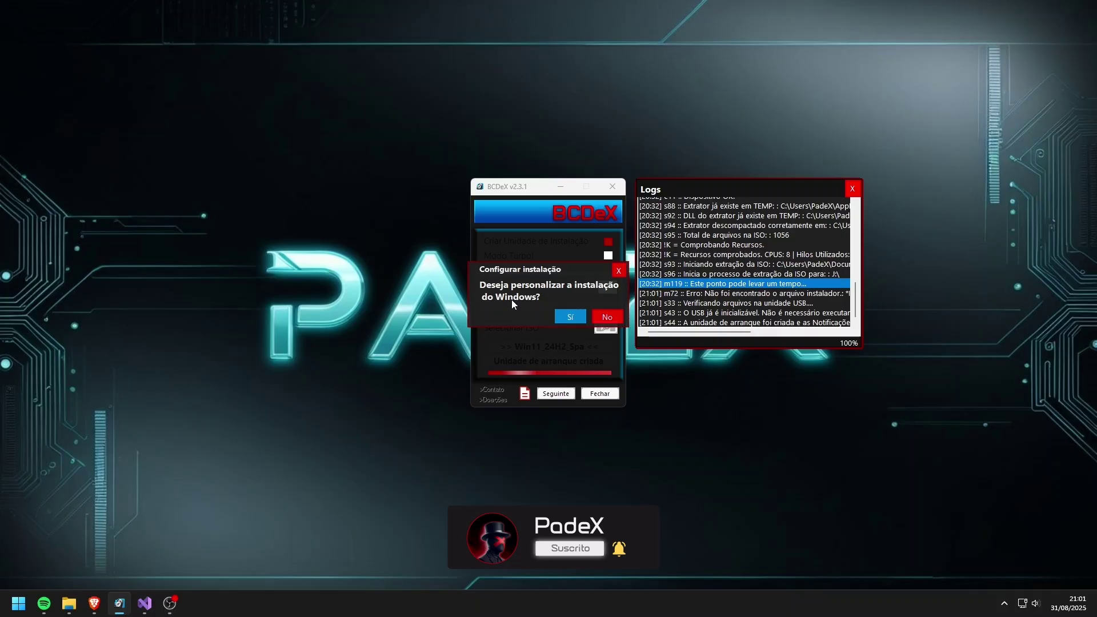
Accept customizing the Windows installation and safely eject the finished boot USB
{"action": "left_click", "coordinate": [571, 318]}
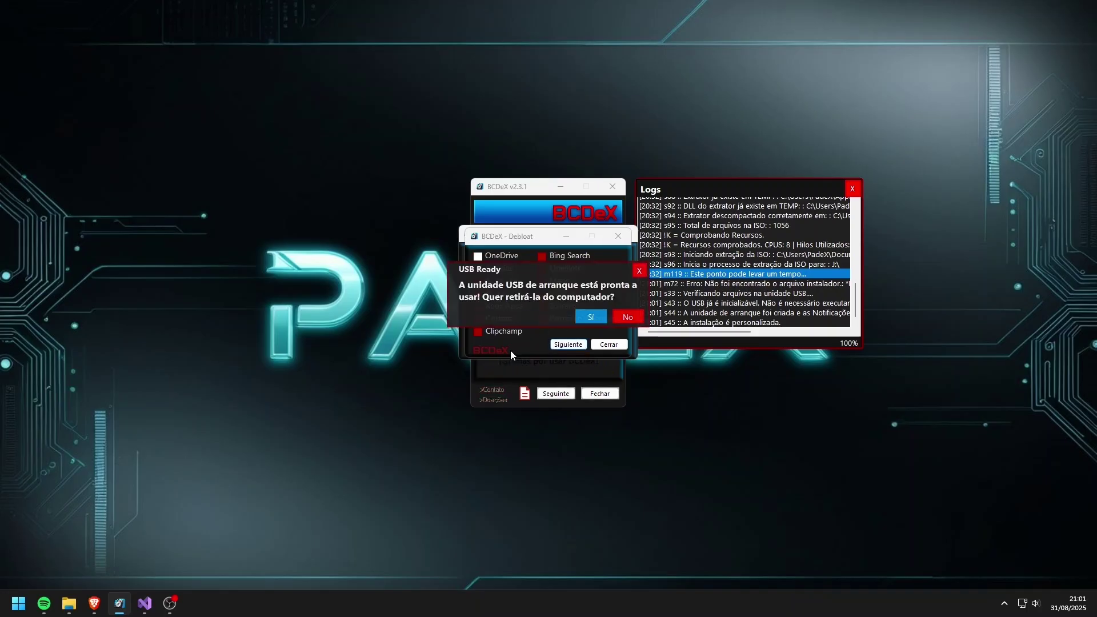
{"action": "left_click", "coordinate": [590, 317]}
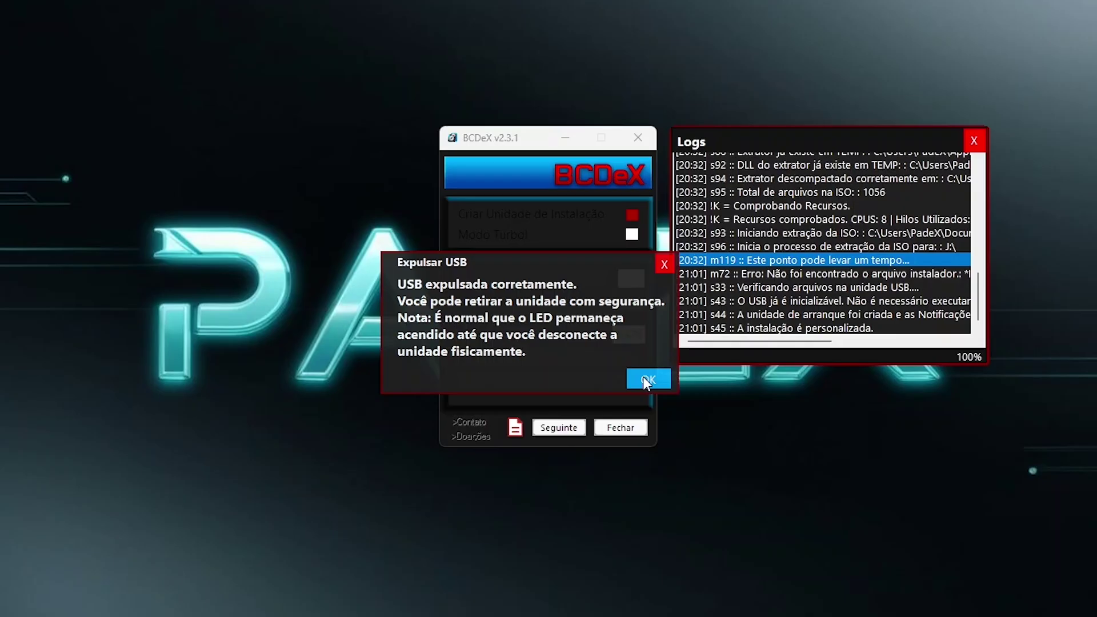
{"action": "left_click", "coordinate": [643, 376]}
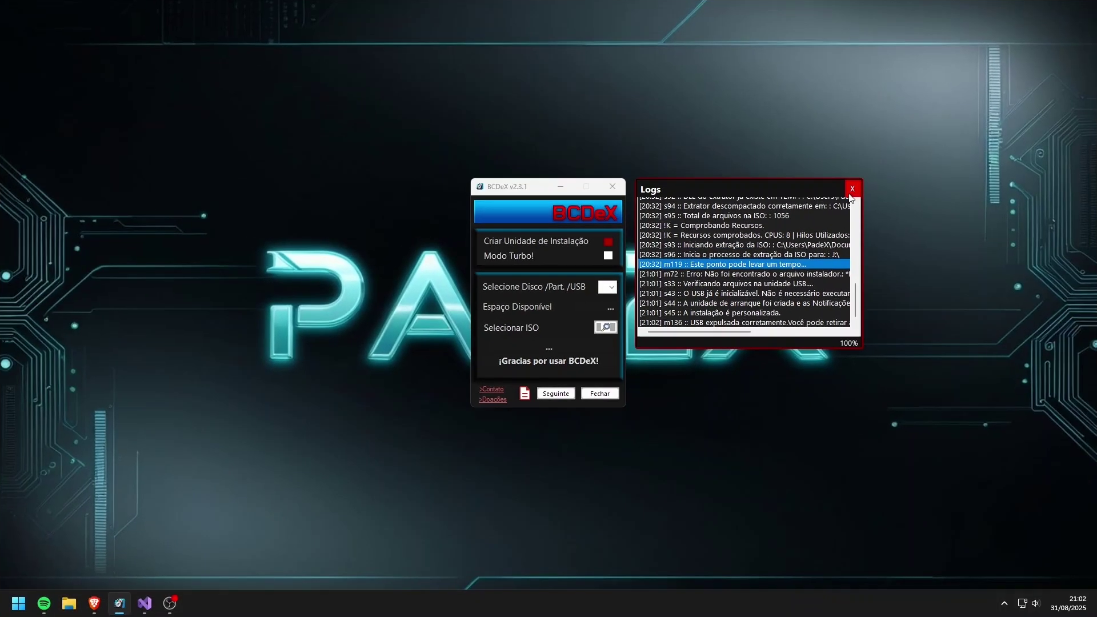
Close the Logs window and exit BCDeX
{"action": "left_click", "coordinate": [851, 189]}
{"action": "left_click", "coordinate": [600, 393]}
{"action": "left_click", "coordinate": [571, 312]}
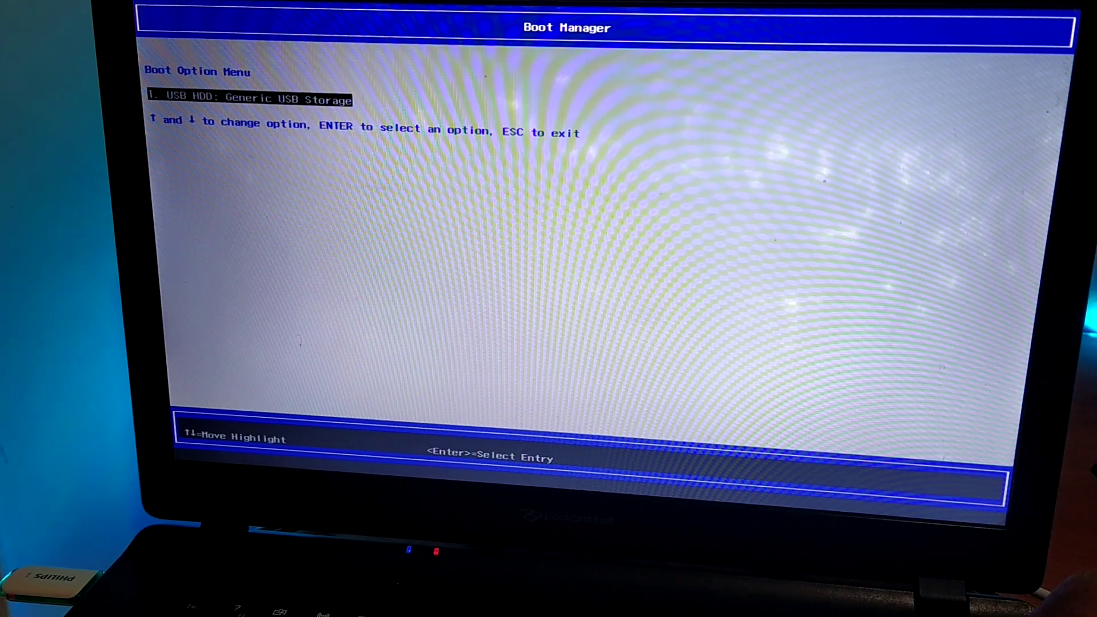
Boot the laptop from the Generic USB Storage entry and accept Español (España, internacional) for language and format in Windows 11 setup
{"action": "key", "text": "Return"}
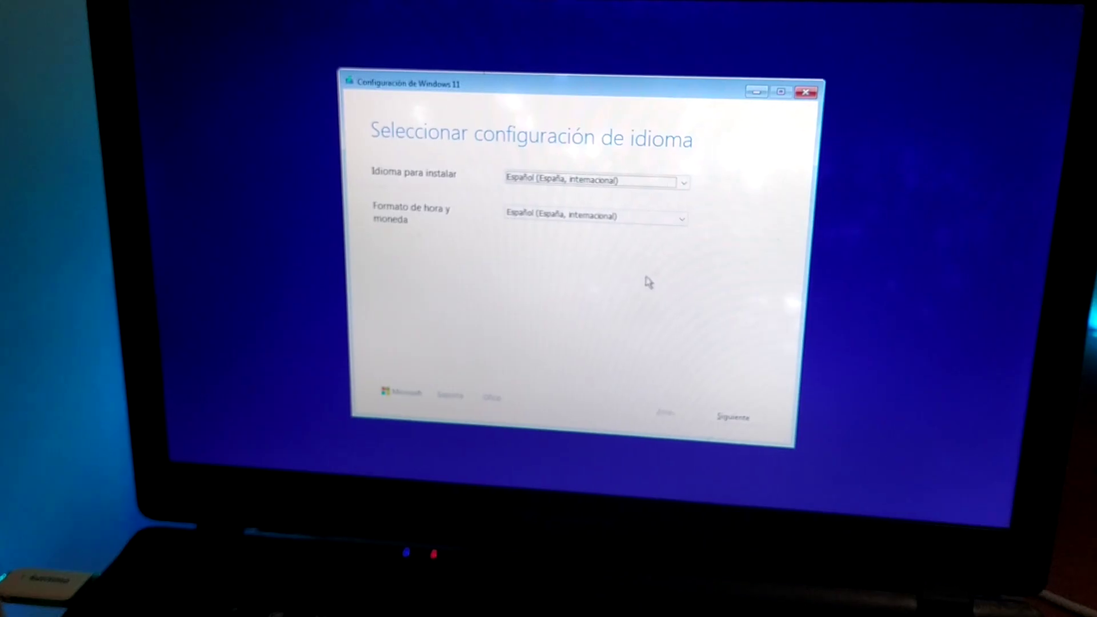
{"action": "left_click", "coordinate": [731, 417]}
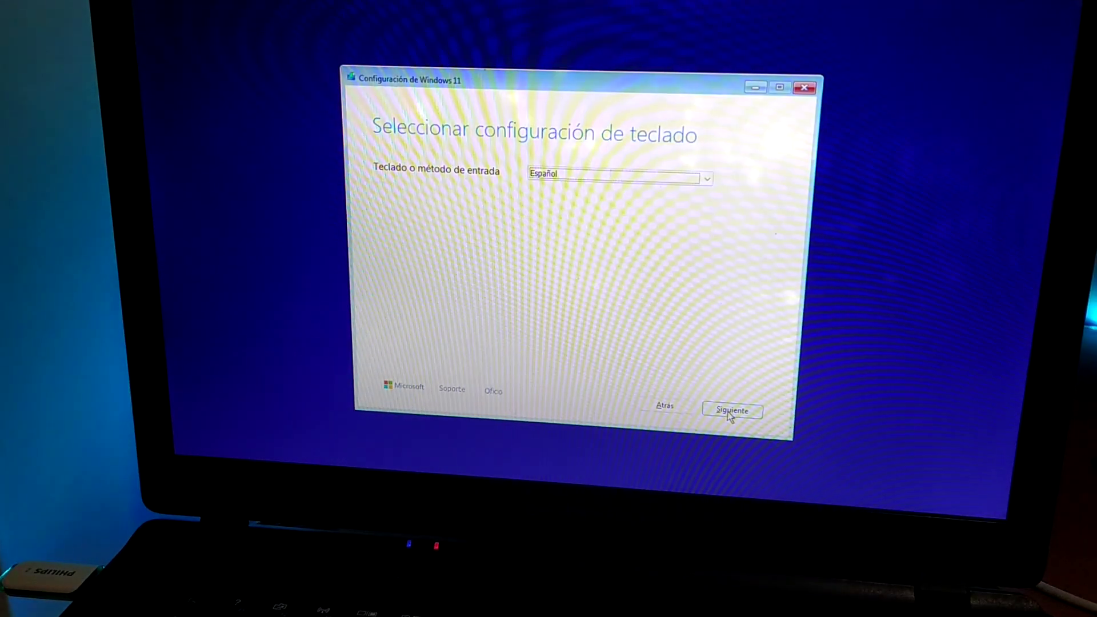
Accept the Español keyboard layout, choose the Windows 11 image and continue to the disk selection in setup
{"action": "left_click", "coordinate": [730, 411]}
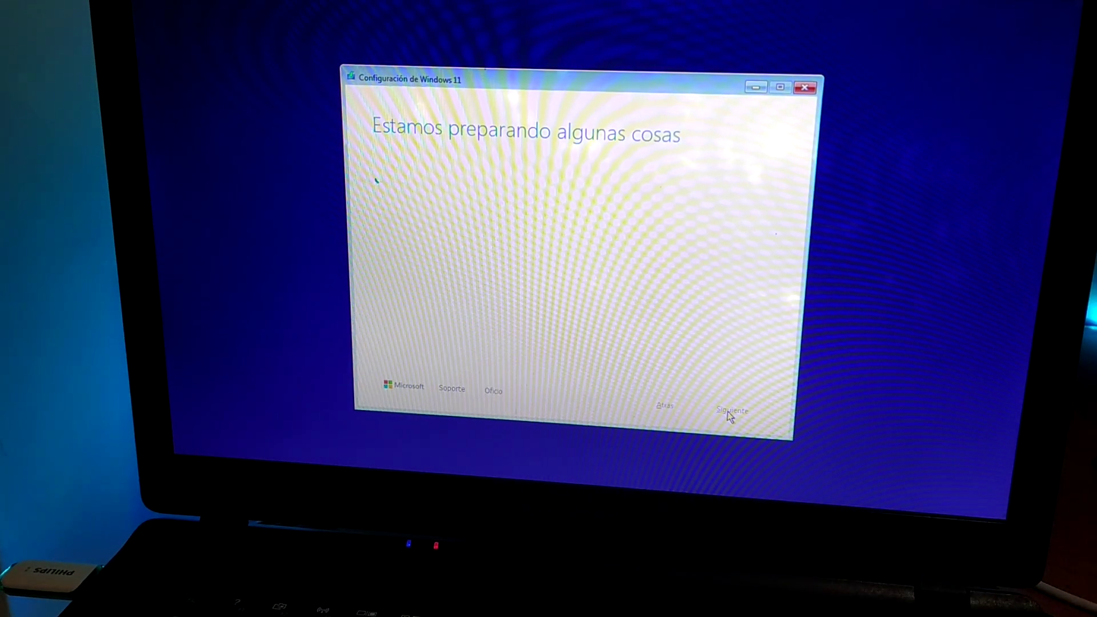
{"action": "left_click", "coordinate": [439, 260]}
{"action": "left_click_drag", "start_coordinate": [772, 228], "coordinate": [774, 245]}
{"action": "left_click", "coordinate": [732, 410]}
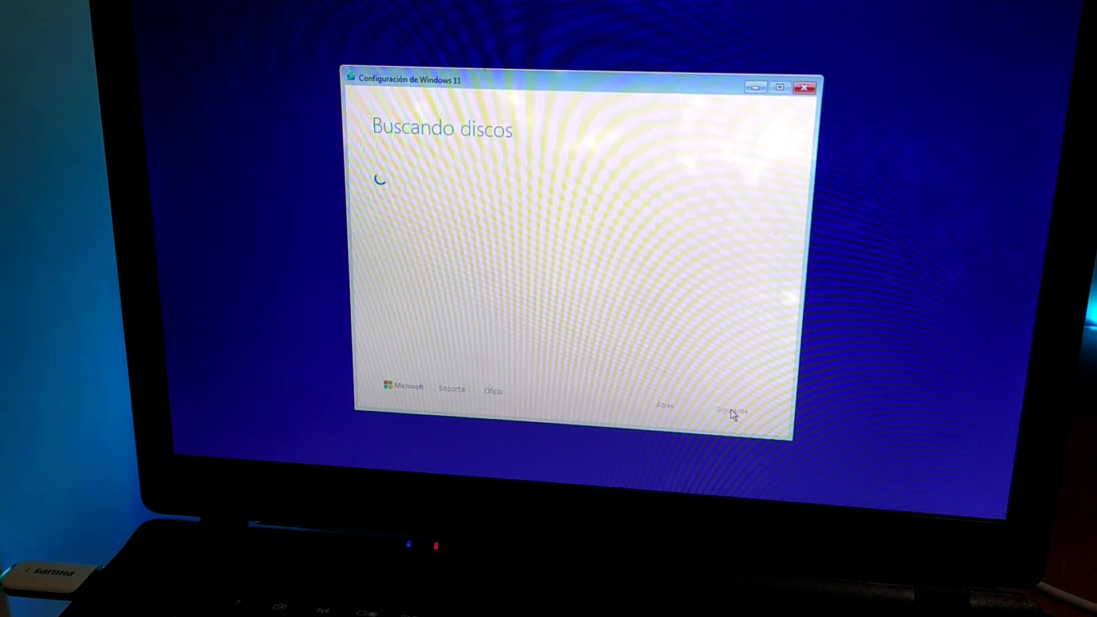
{"action": "left_click", "coordinate": [613, 310]}
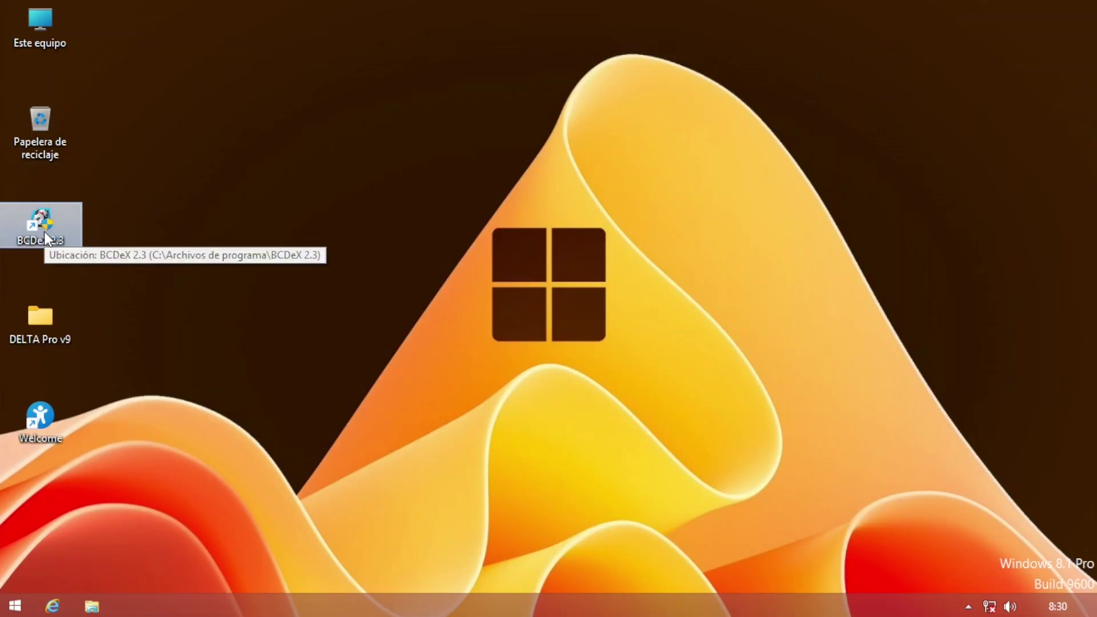
Launch BCDeX 2.3 on the Windows 8.1 desktop, check the Dsk 2 (D:) drive in File Explorer and minimize that window
{"action": "double_click", "coordinate": [45, 234]}
{"action": "left_click", "coordinate": [644, 286]}
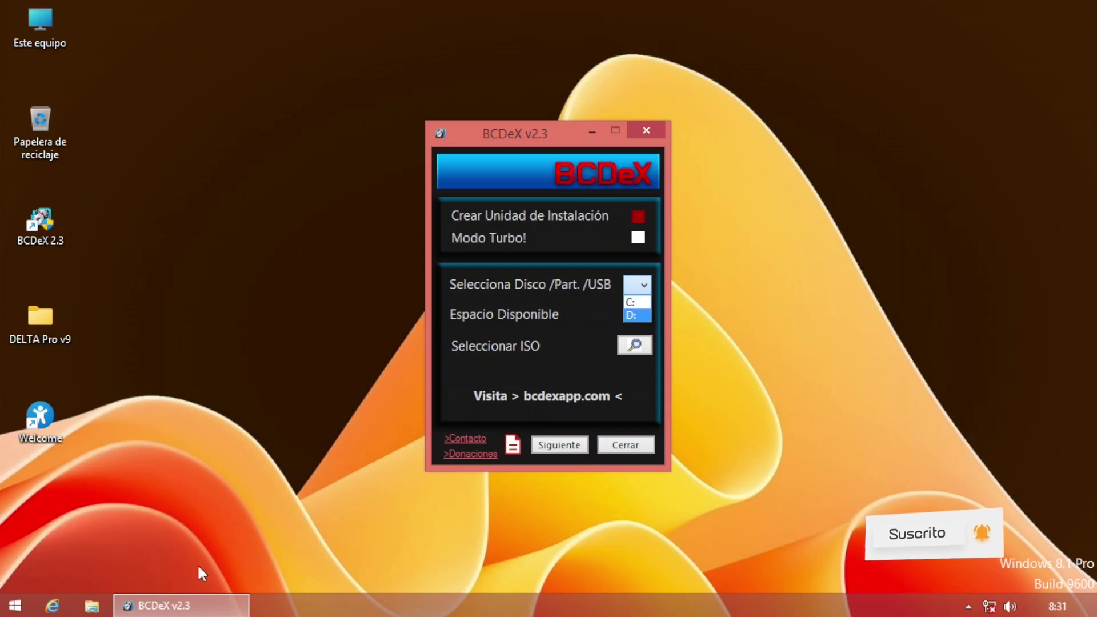
{"action": "key", "text": "super+e"}
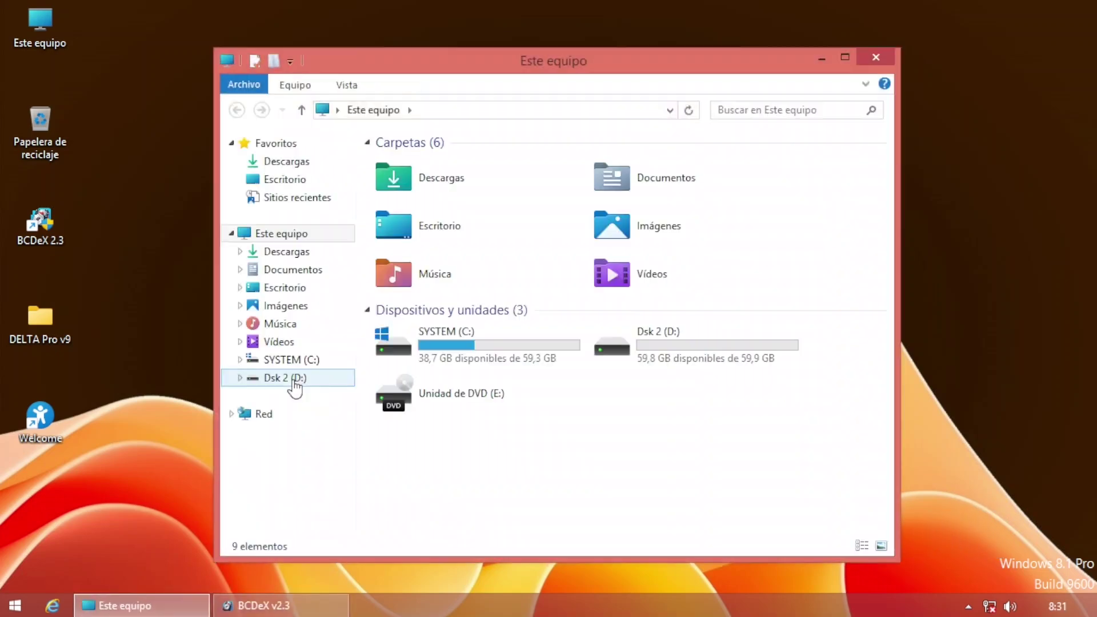
{"action": "left_click", "coordinate": [687, 354]}
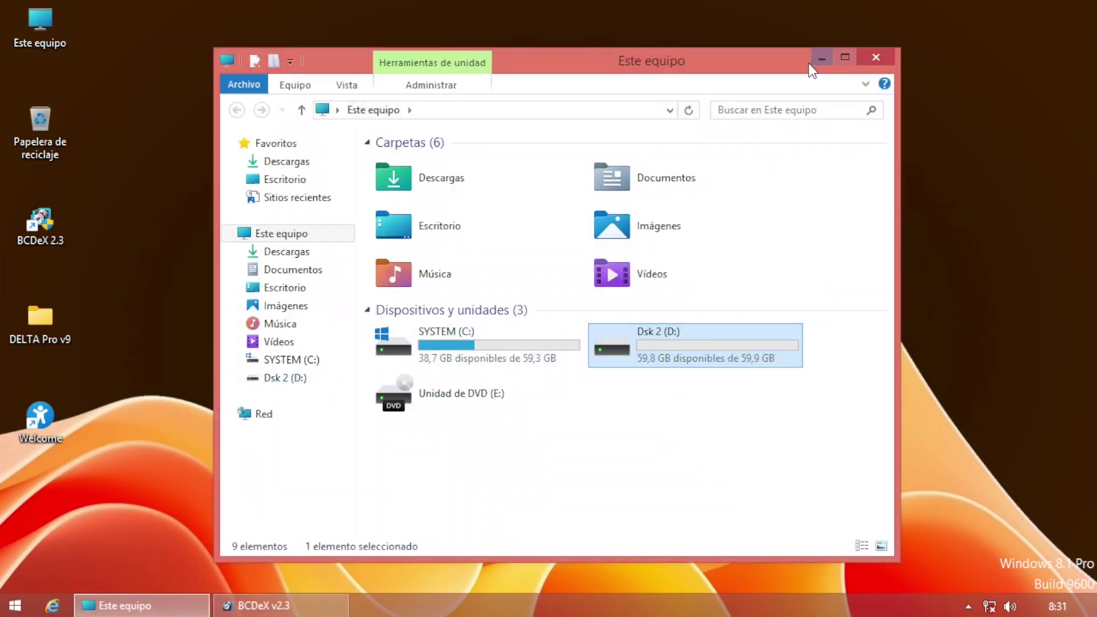
{"action": "left_click", "coordinate": [812, 62]}
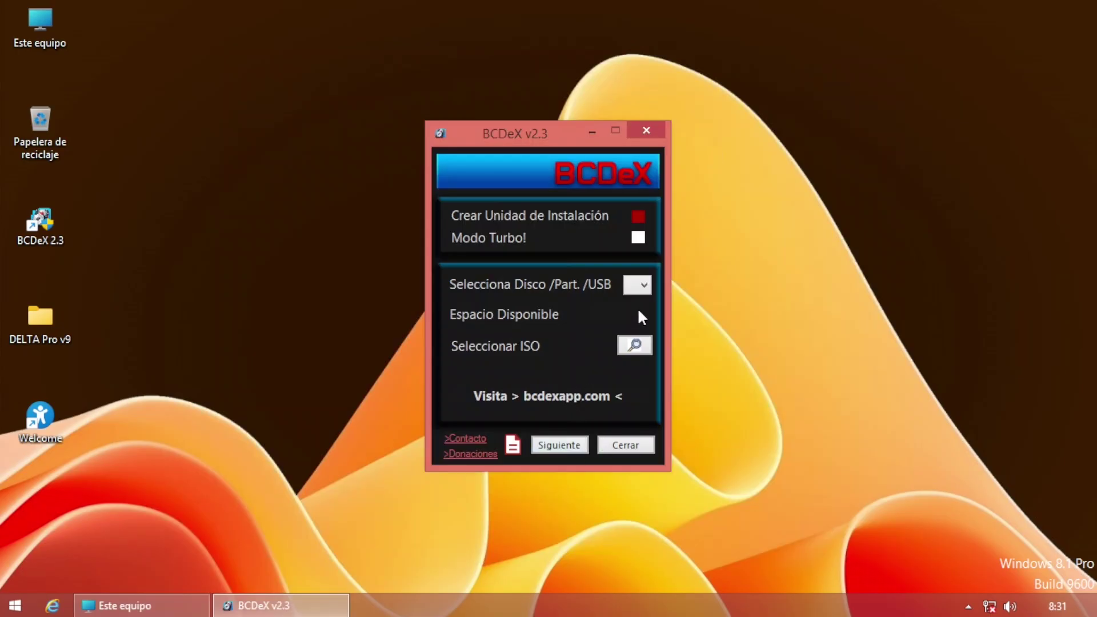
Set drive D: as the target disk and load the Win11_24H2_Spa ISO from the Descargas folder
{"action": "left_click", "coordinate": [644, 285]}
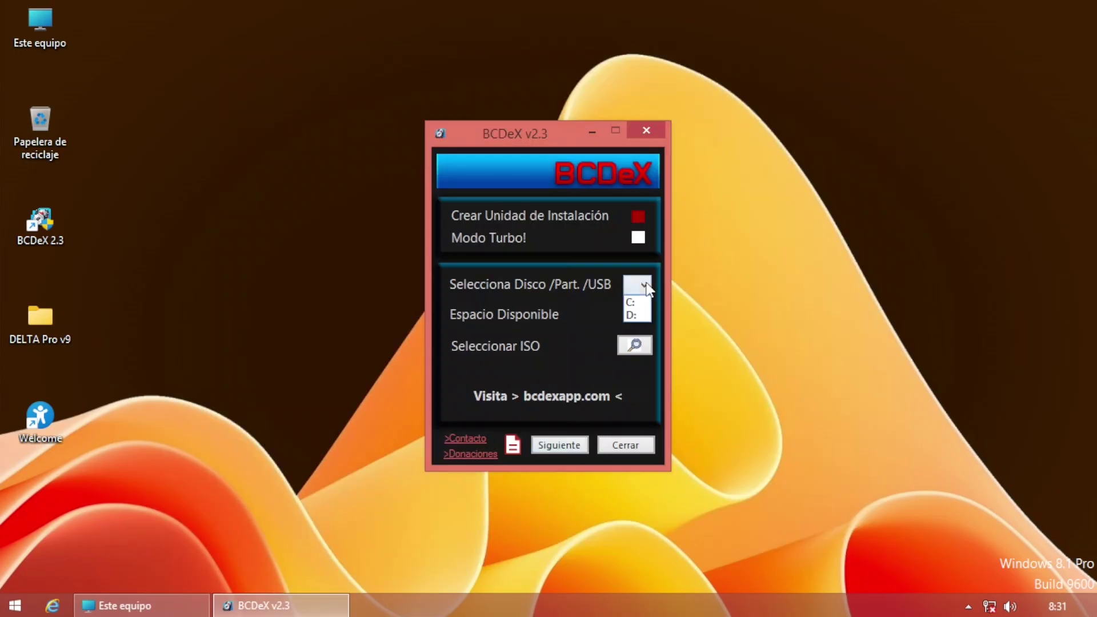
{"action": "left_click", "coordinate": [634, 316]}
{"action": "left_click", "coordinate": [634, 345]}
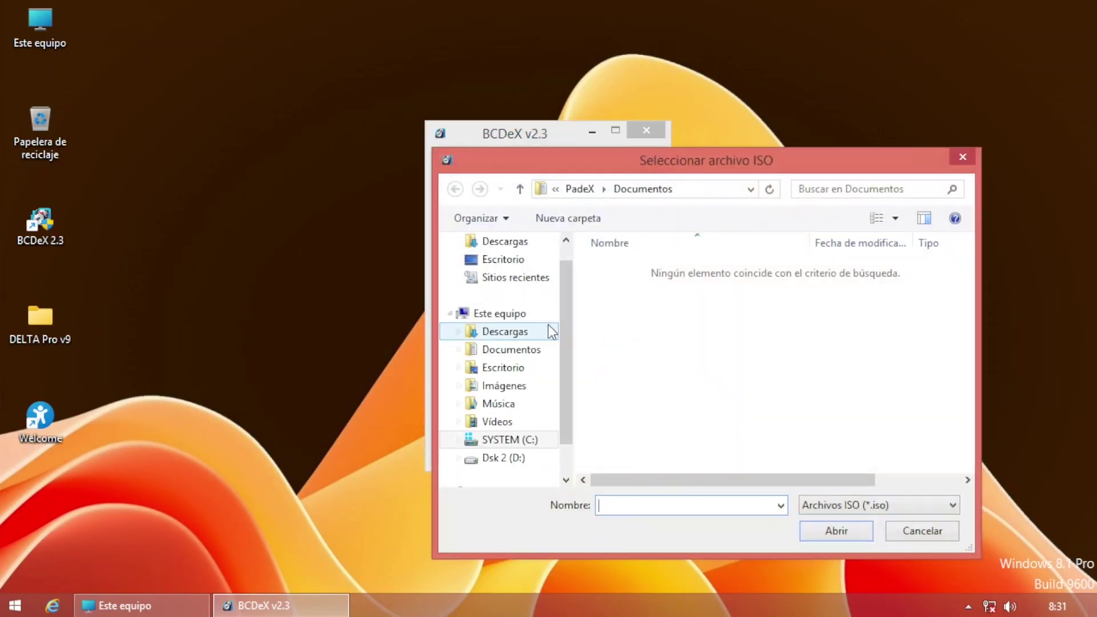
{"action": "left_click", "coordinate": [517, 333]}
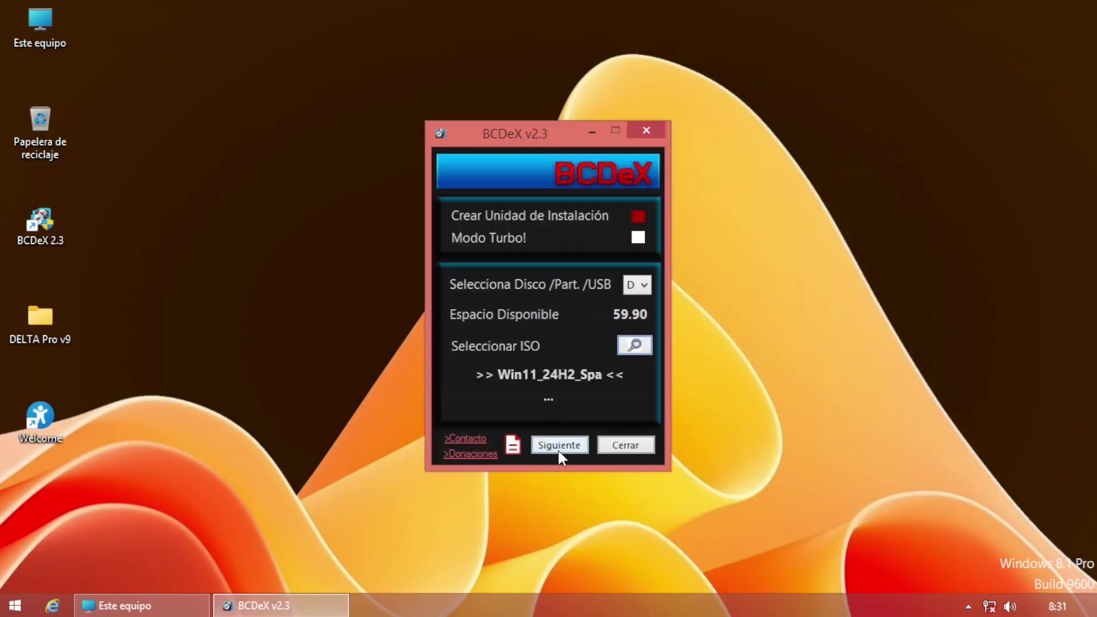
Start creating the boot partition on disk D:, confirm it, display the logs and accept customizing the Windows installation
{"action": "left_click", "coordinate": [566, 451]}
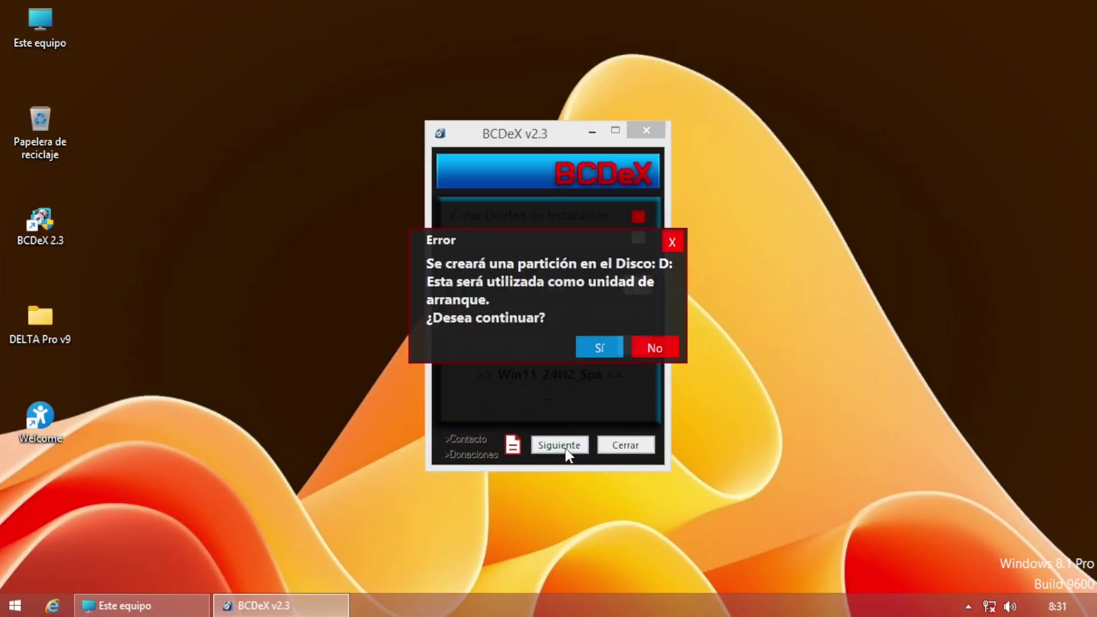
{"action": "left_click", "coordinate": [600, 347]}
{"action": "left_click", "coordinate": [513, 446]}
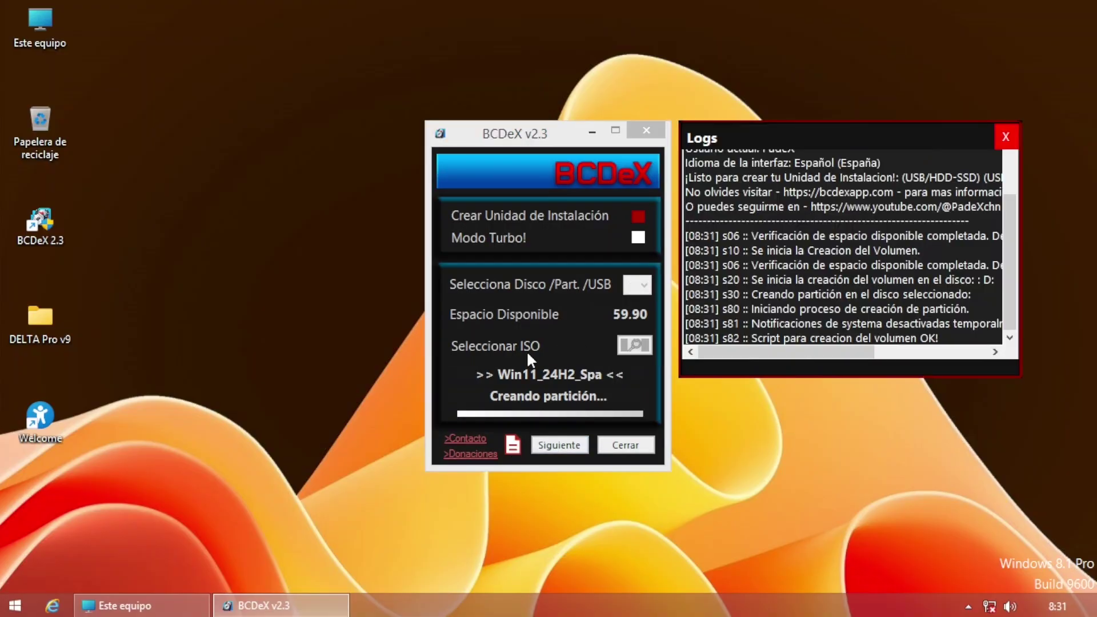
{"action": "mouse_move", "coordinate": [280, 605]}
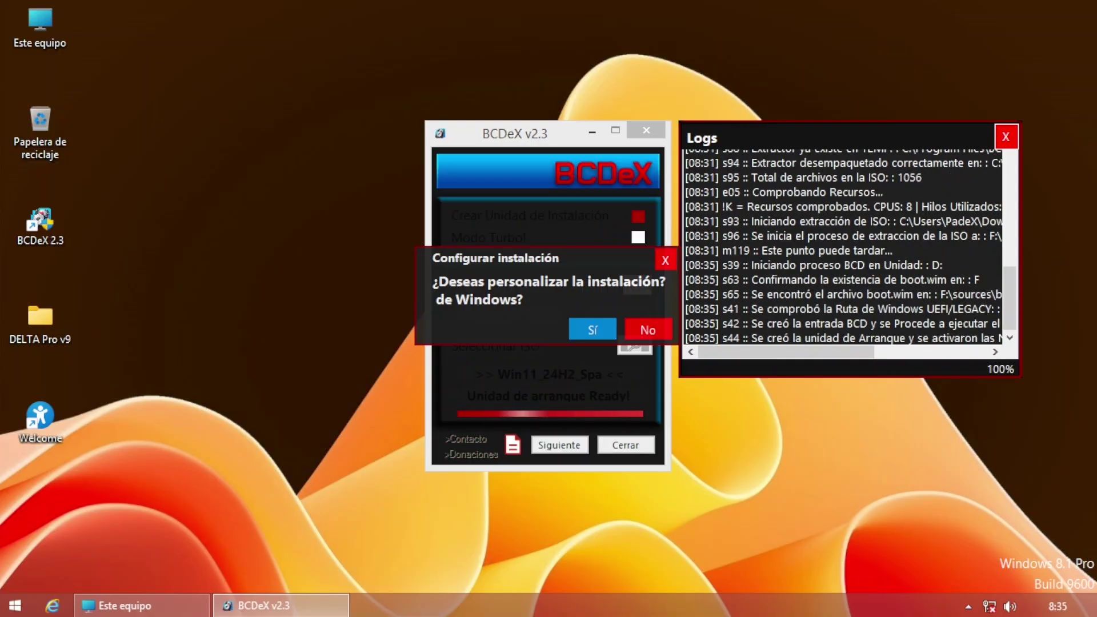
{"action": "left_click", "coordinate": [601, 336]}
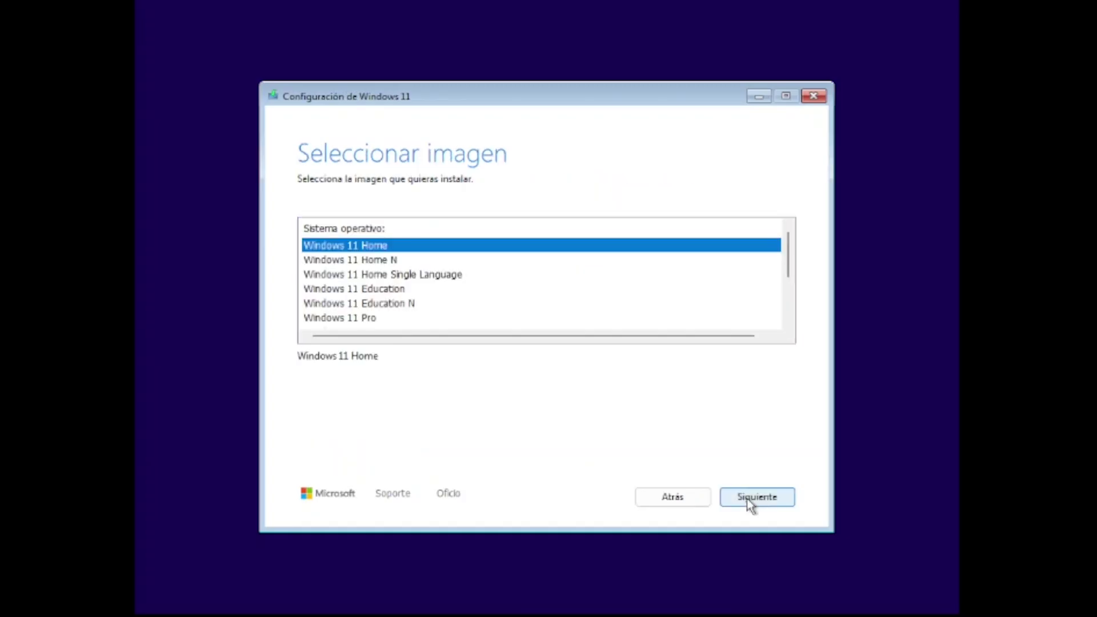
Choose the Windows 11 Home image and set Disco 1 Partición 1: Dsk 2 as the installation location
{"action": "left_click", "coordinate": [746, 499]}
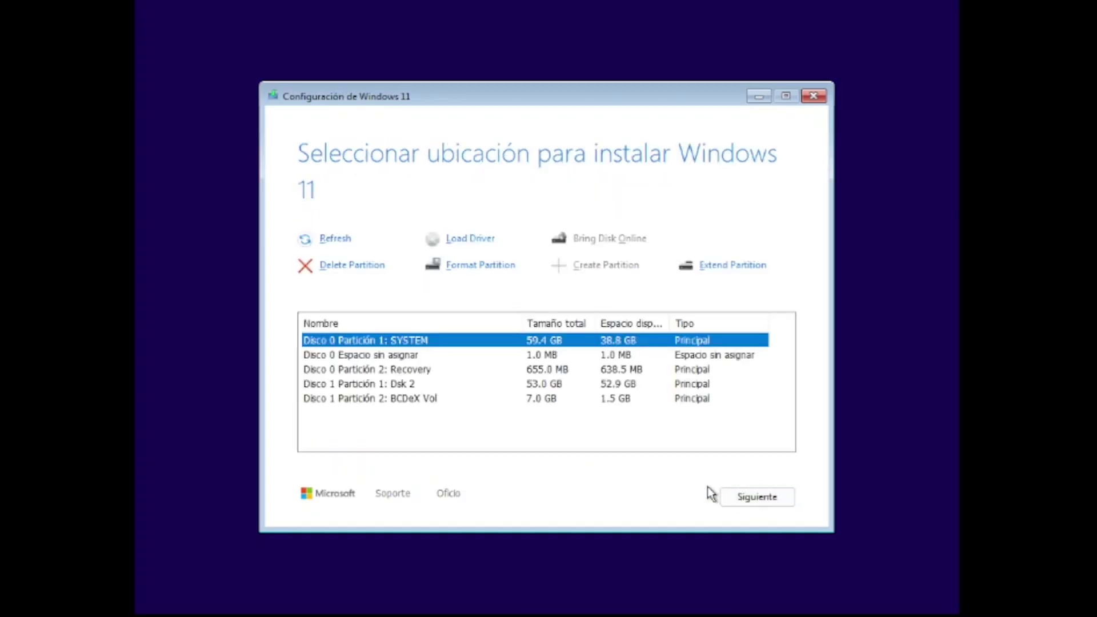
{"action": "left_click", "coordinate": [554, 387]}
{"action": "left_click", "coordinate": [547, 370]}
{"action": "left_click", "coordinate": [544, 388]}
{"action": "left_click", "coordinate": [535, 400]}
{"action": "left_click", "coordinate": [549, 383]}
{"action": "key", "text": "Return"}
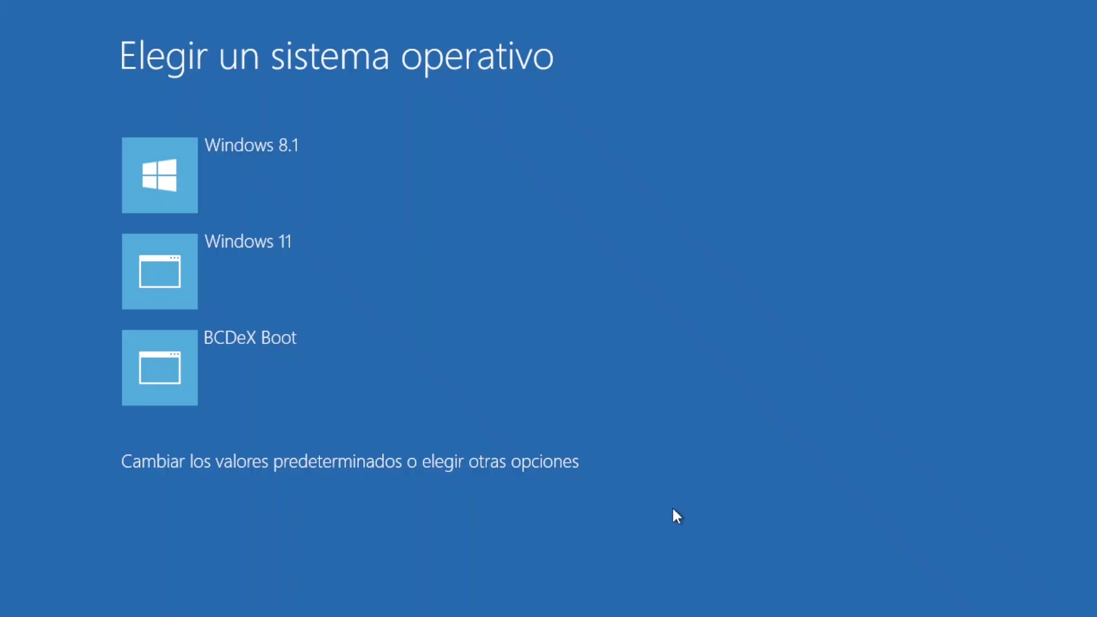
Boot the Windows 11 entry and accept España as the country or region in the initial setup
{"action": "key", "text": "Up"}
{"action": "key", "text": "Down"}
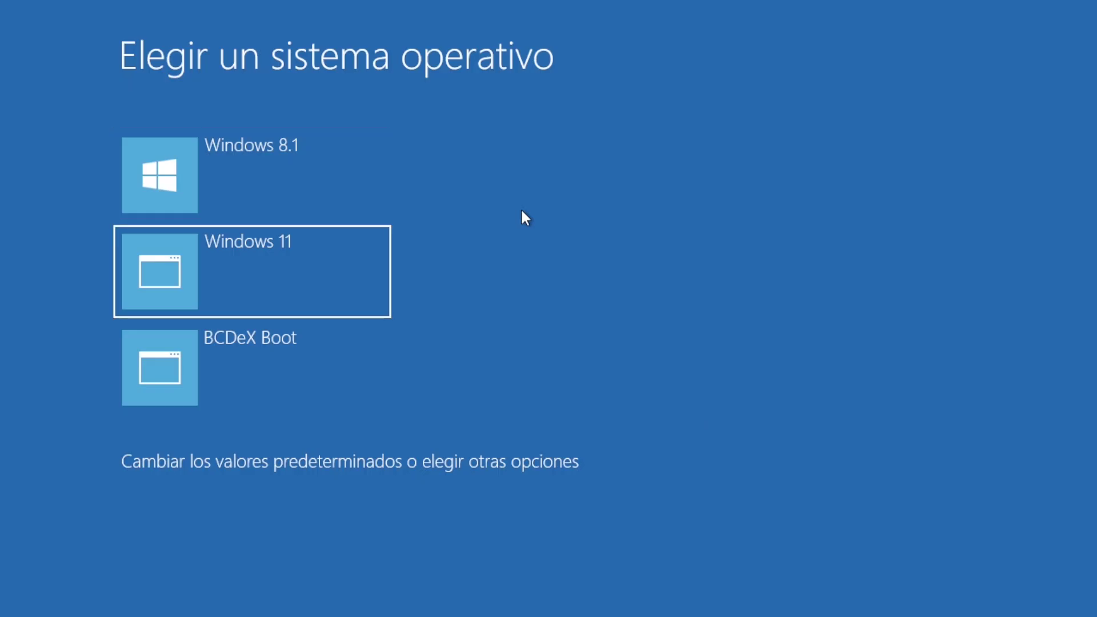
{"action": "key", "text": "Return"}
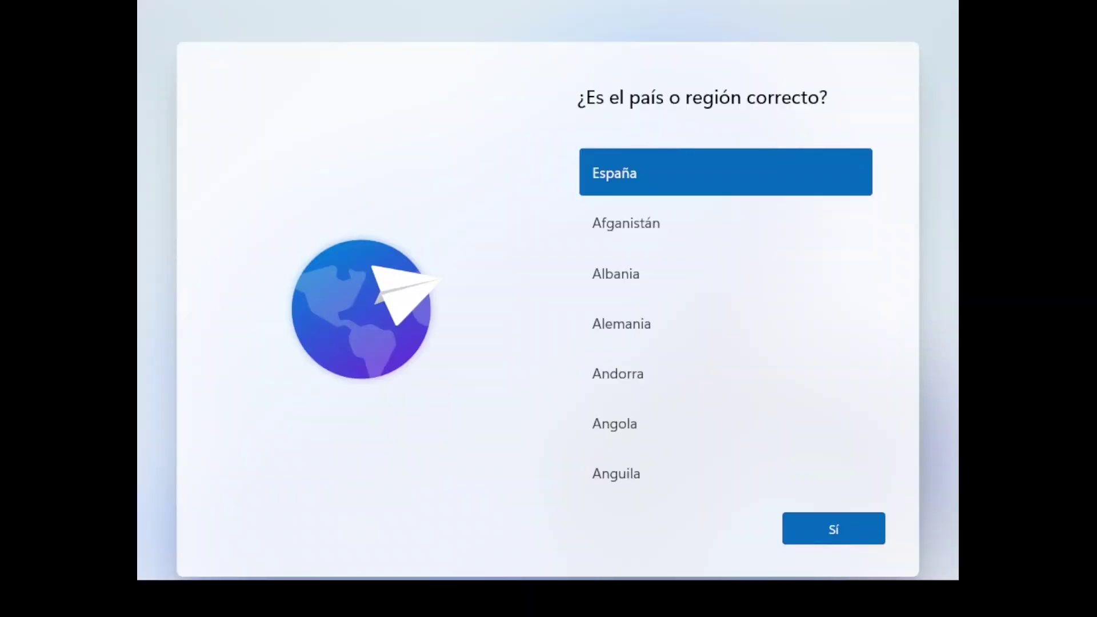
{"action": "left_click", "coordinate": [803, 529]}
{"action": "left_click", "coordinate": [817, 519]}
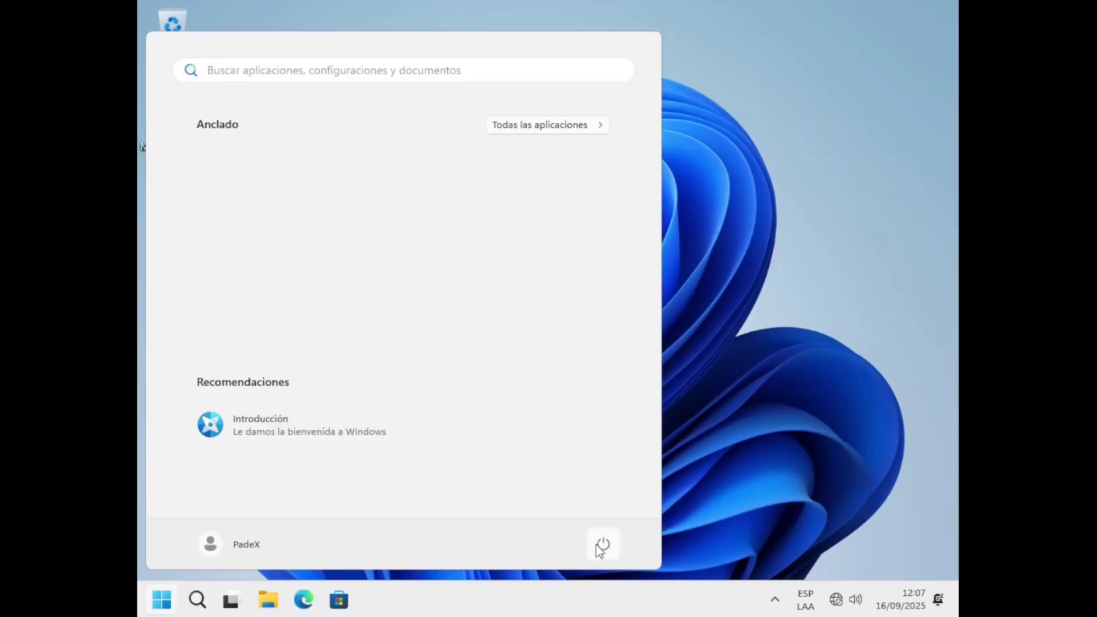
Restart the PC from Windows 11 and boot the Windows 8.1 entry
{"action": "left_click", "coordinate": [600, 550]}
{"action": "left_click", "coordinate": [632, 530]}
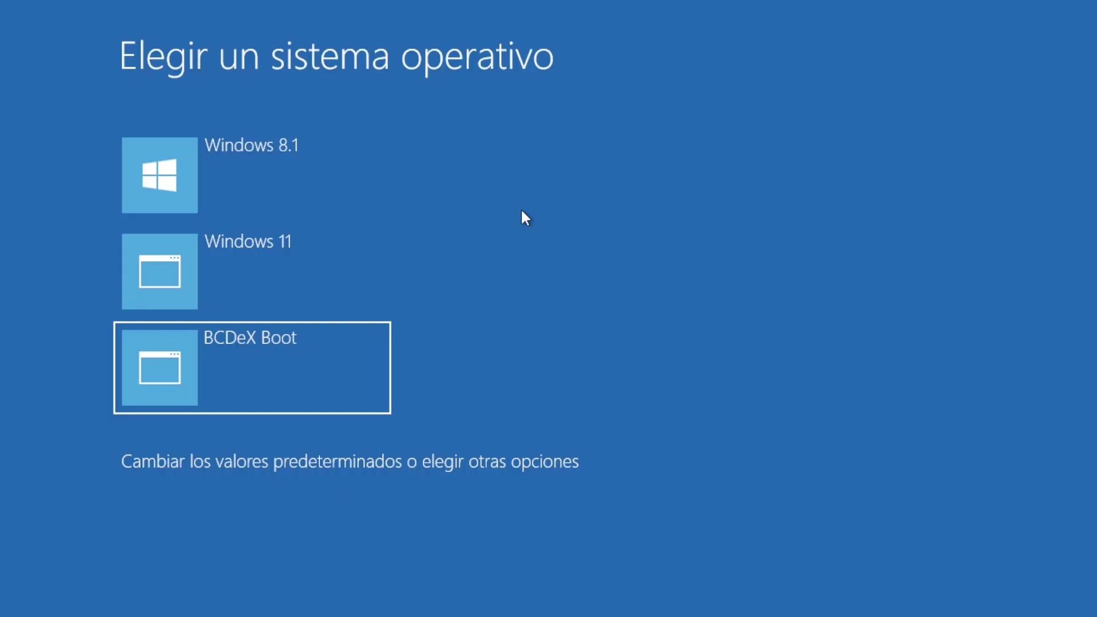
{"action": "key", "text": "Up"}
{"action": "key", "text": "Up"}
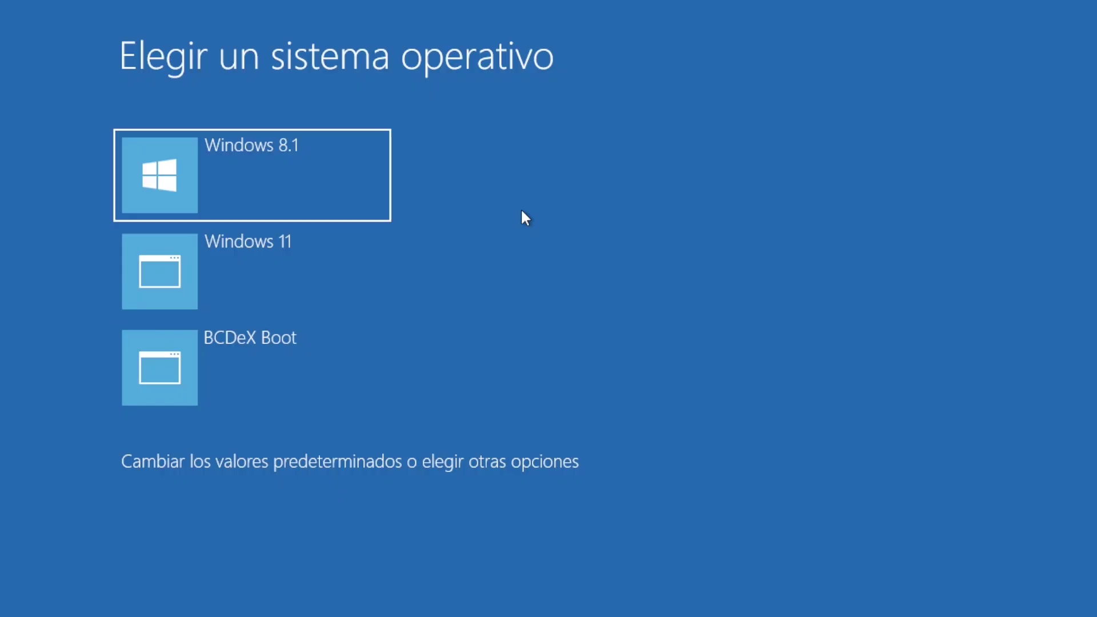
{"action": "key", "text": "Return"}
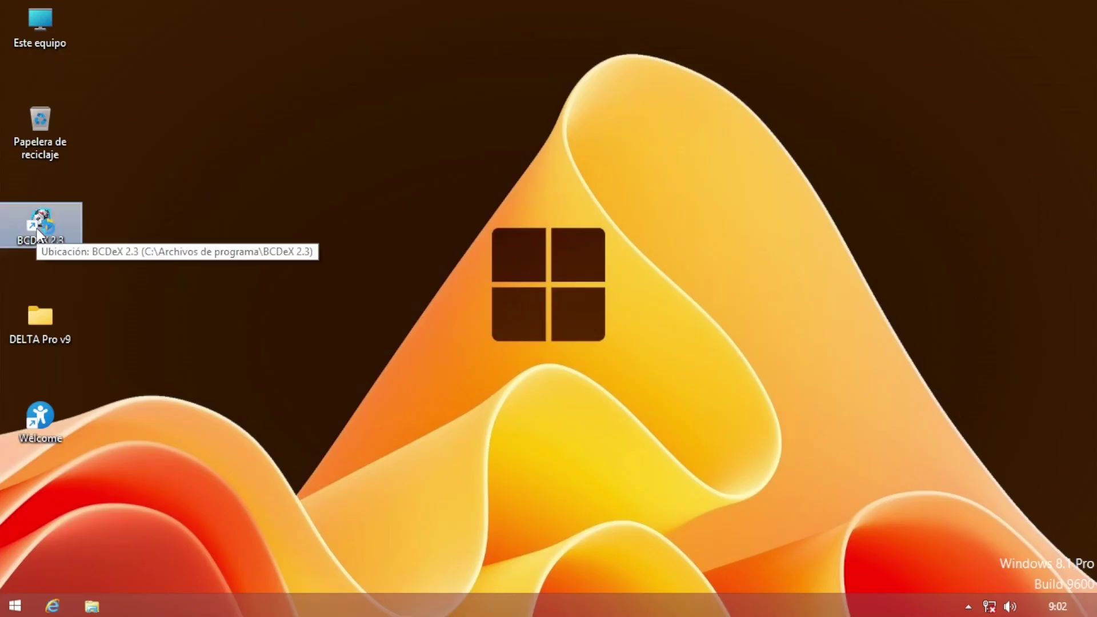
Launch BCDeX 2.3, enable Modo Turbo, and enlarge the Disk Management window to inspect the BCDeX Vol (F:) and Dsk 2 (D:) partitions
{"action": "double_click", "coordinate": [37, 229]}
{"action": "left_click", "coordinate": [638, 239]}
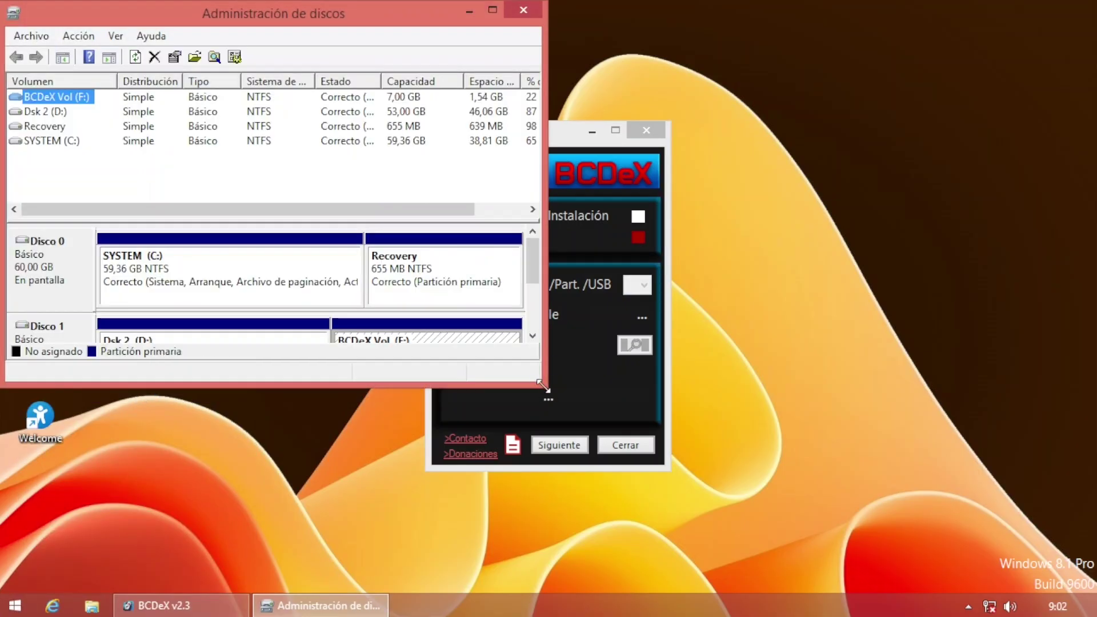
{"action": "left_click_drag", "start_coordinate": [549, 388], "coordinate": [684, 521]}
{"action": "left_click", "coordinate": [504, 350]}
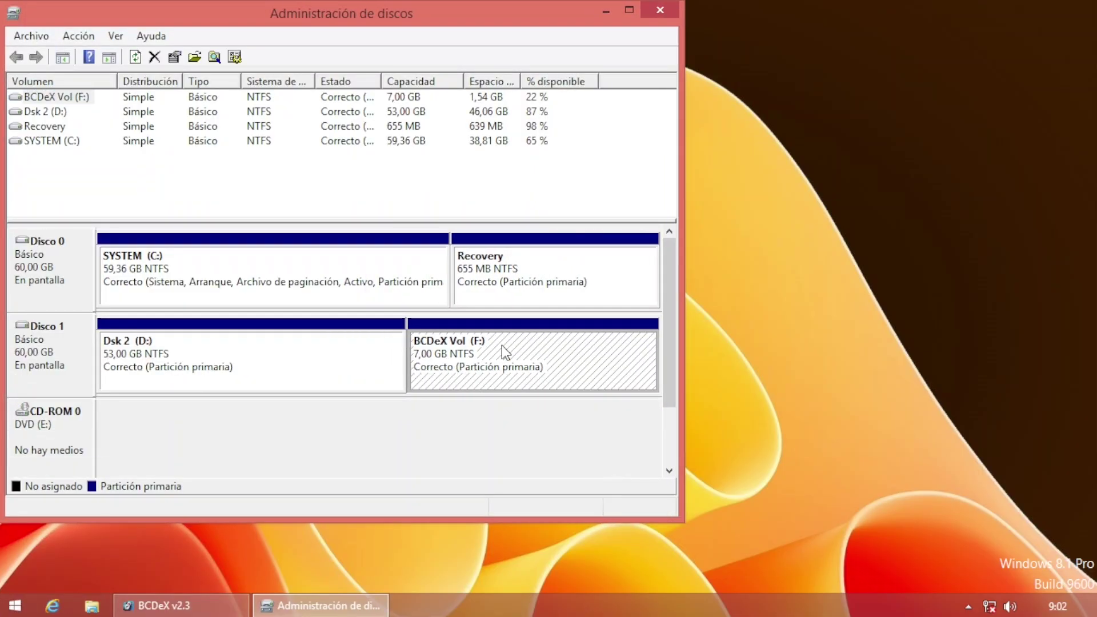
{"action": "left_click", "coordinate": [220, 356]}
Move BCDeX clear of Disk Management, run Modo Turbo and accept restarting the PC to apply the changes
{"action": "mouse_move", "coordinate": [519, 135]}
{"action": "left_mouse_down"}
{"action": "mouse_move", "coordinate": [821, 147]}
{"action": "mouse_move", "coordinate": [796, 143]}
{"action": "left_mouse_up"}
{"action": "left_click", "coordinate": [836, 453]}
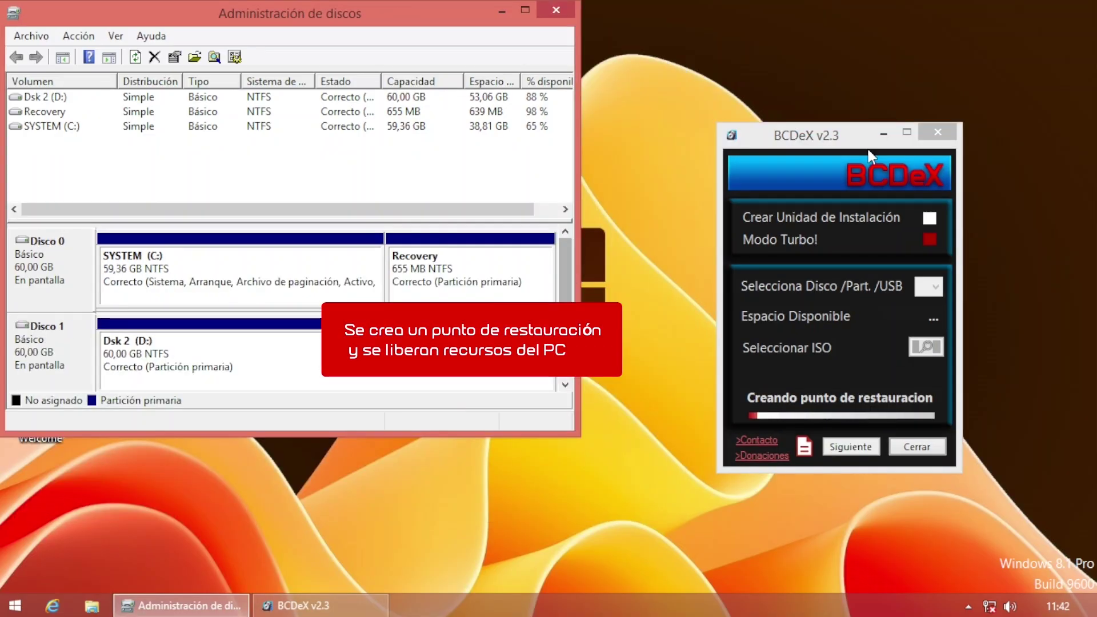
{"action": "left_click_drag", "start_coordinate": [809, 136], "coordinate": [698, 135]}
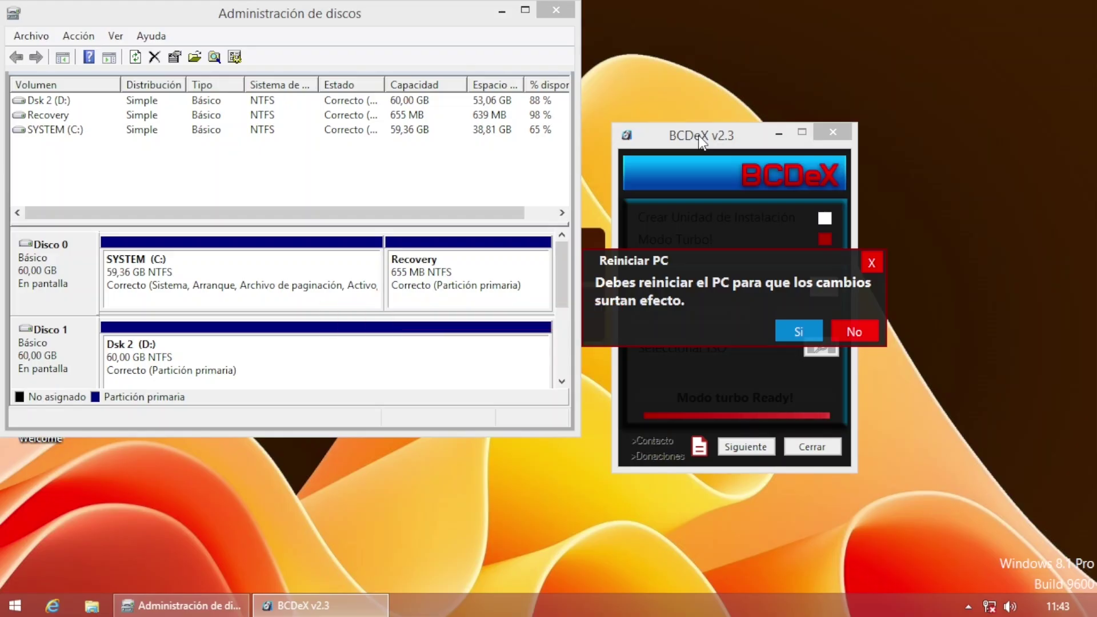
{"action": "left_click", "coordinate": [800, 331]}
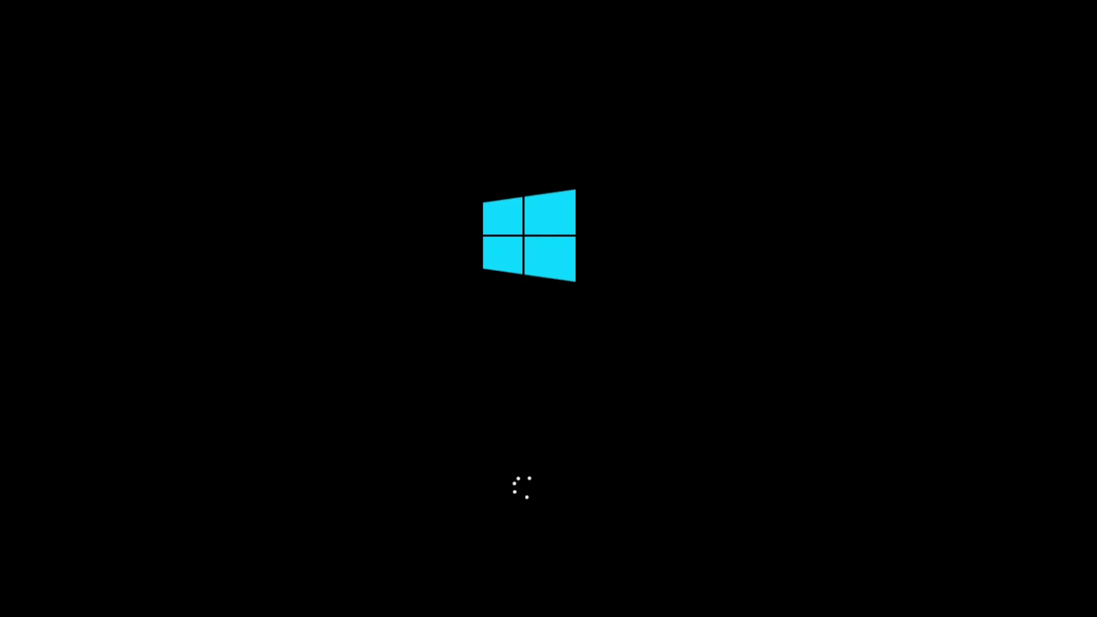